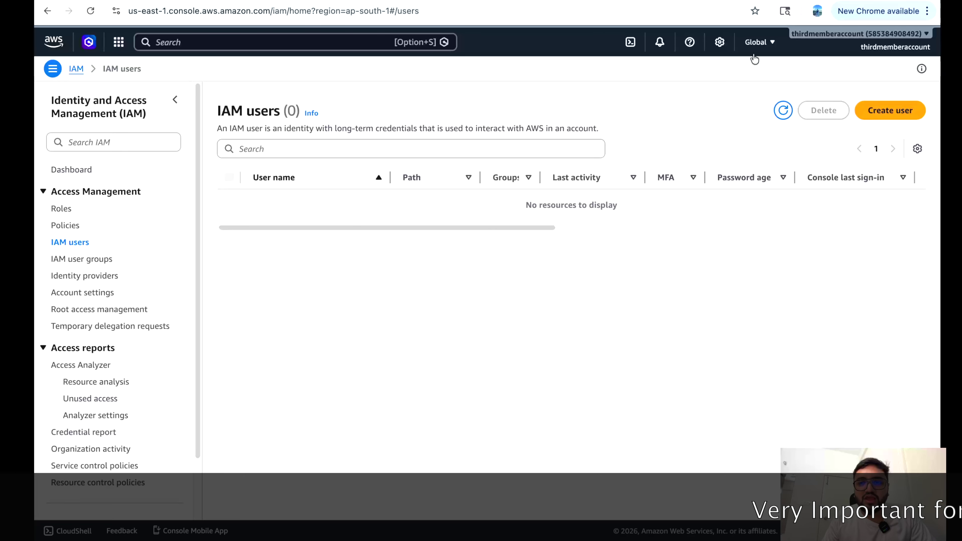
Open the region selector in the console header.
left_click(756, 43)
left_click(549, 93)
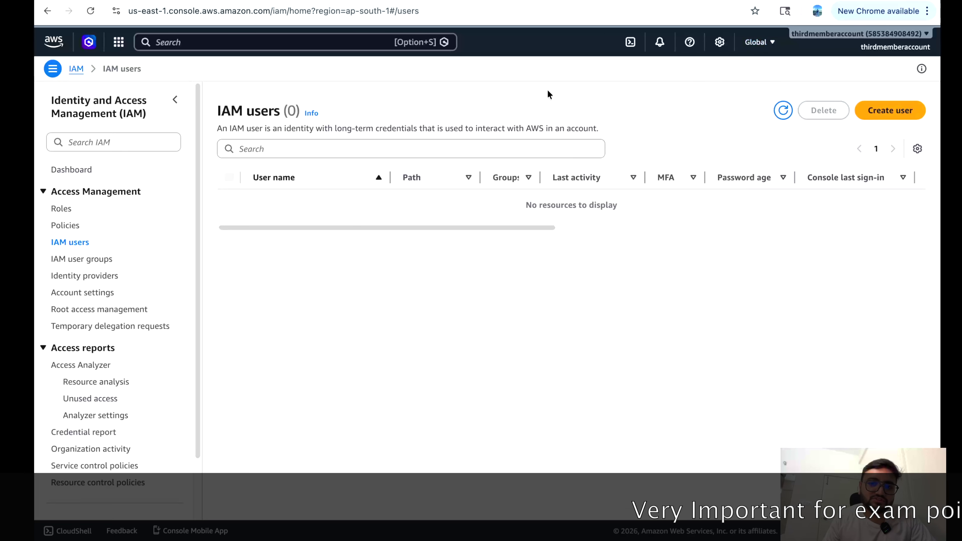
left_click(756, 42)
left_click(511, 91)
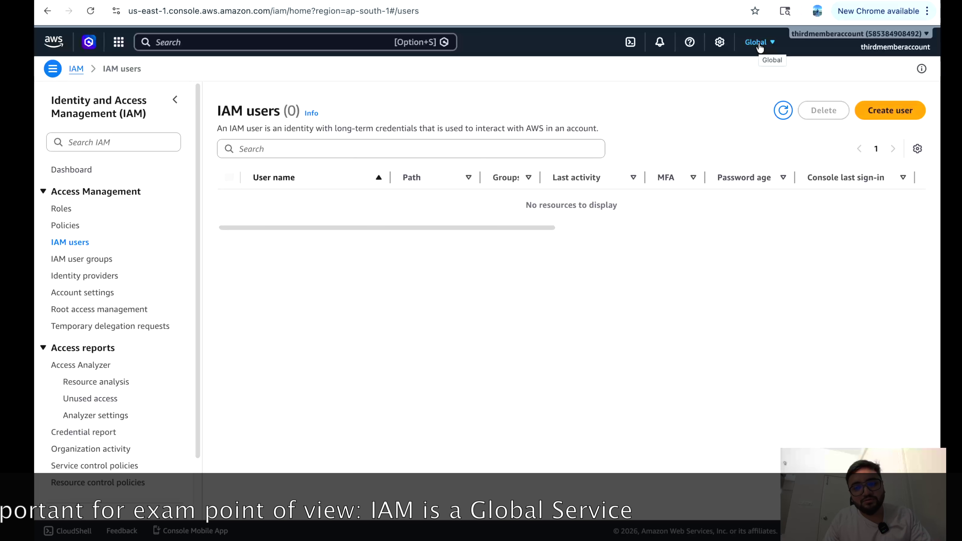
left_click(757, 43)
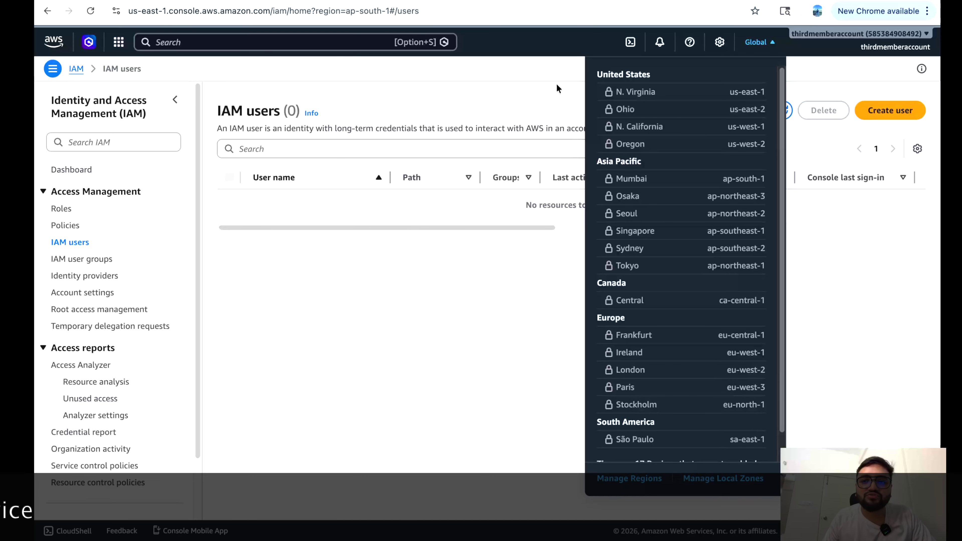
left_click(534, 89)
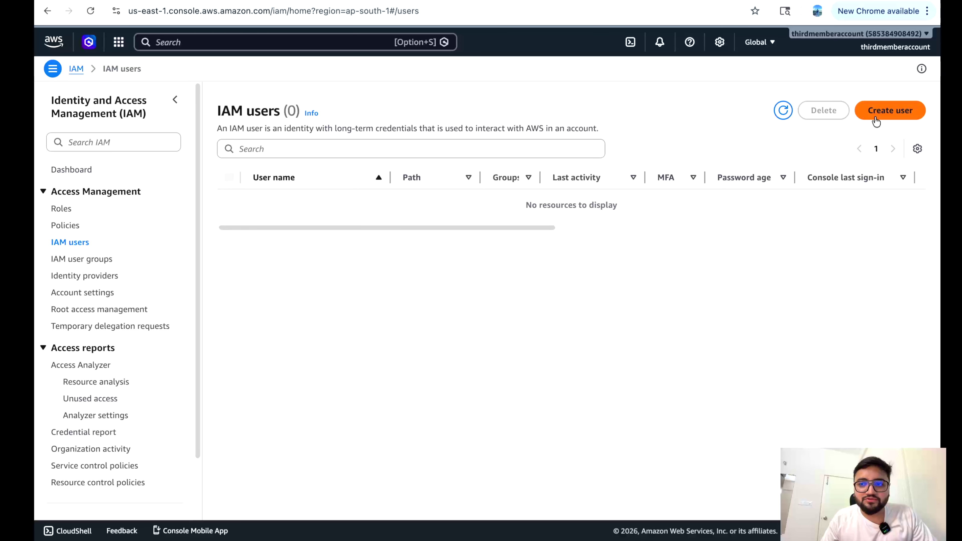
left_click(890, 111)
Enter 'deepak' as the user name and enable AWS Management Console access.
left_click(259, 191)
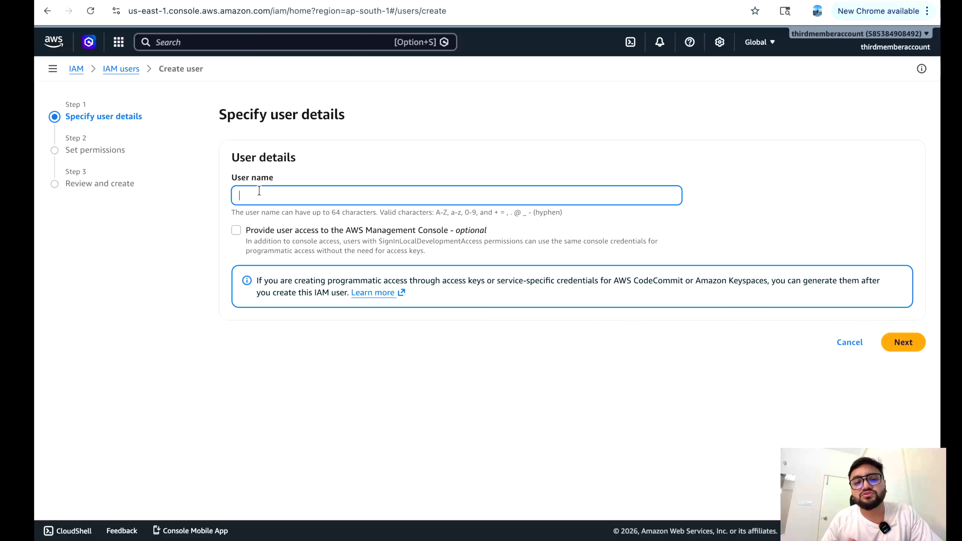
type("deepak")
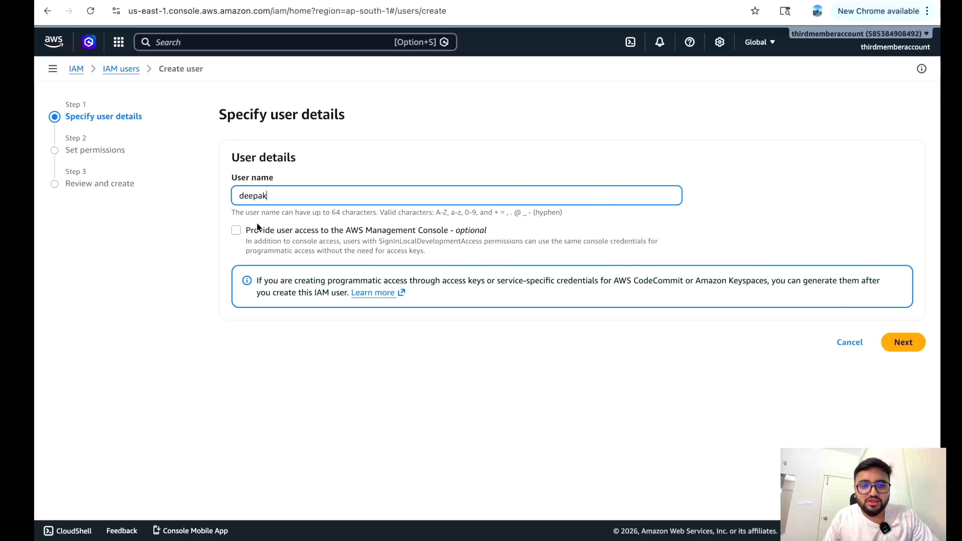
left_click(262, 232)
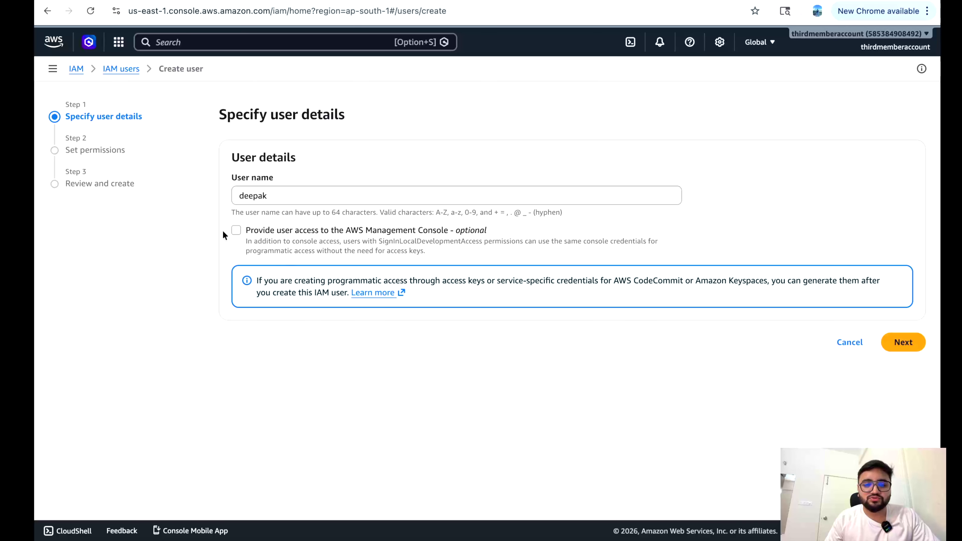
left_click(237, 230)
scroll(232, 293, "down", 1)
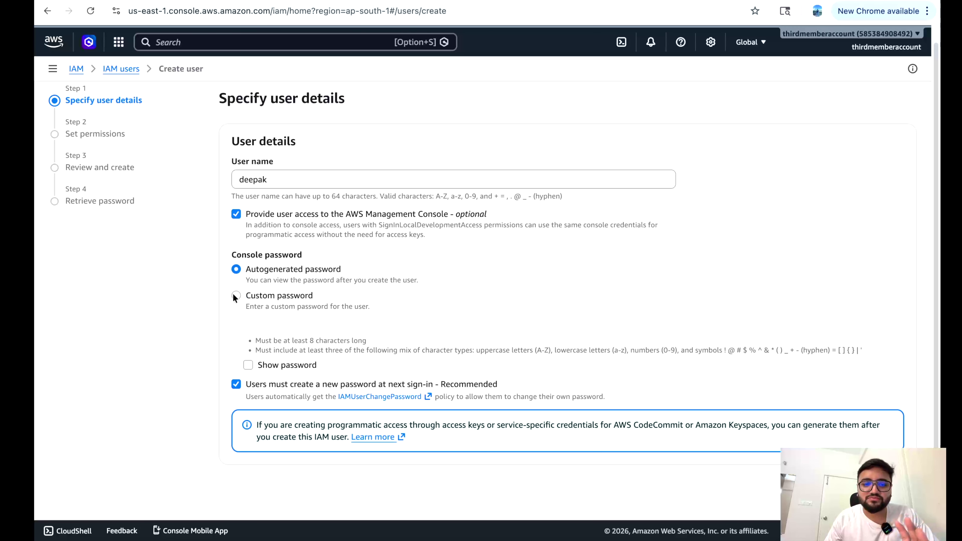
Set a custom console password with no forced reset, then choose Attach policies directly.
left_click(236, 296)
left_click(262, 322)
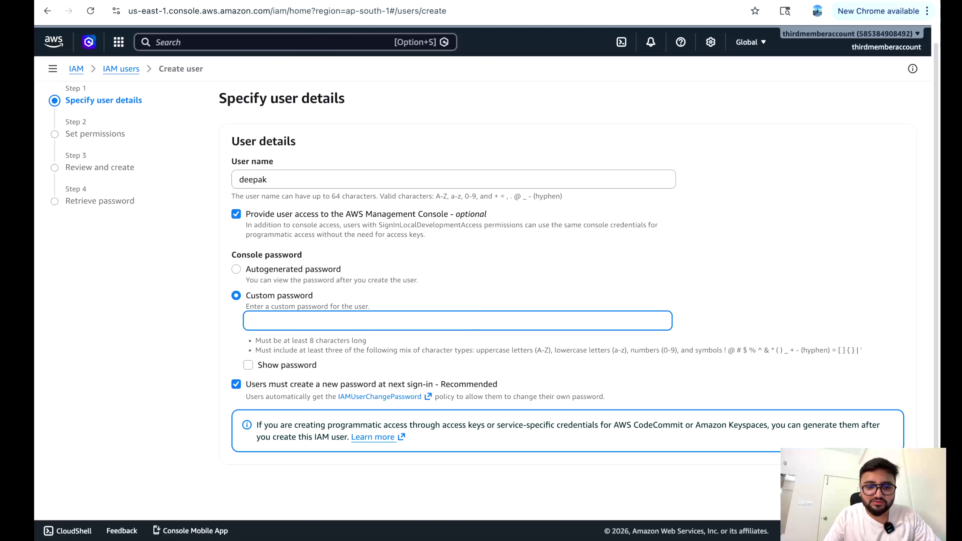
type("•••••••••••")
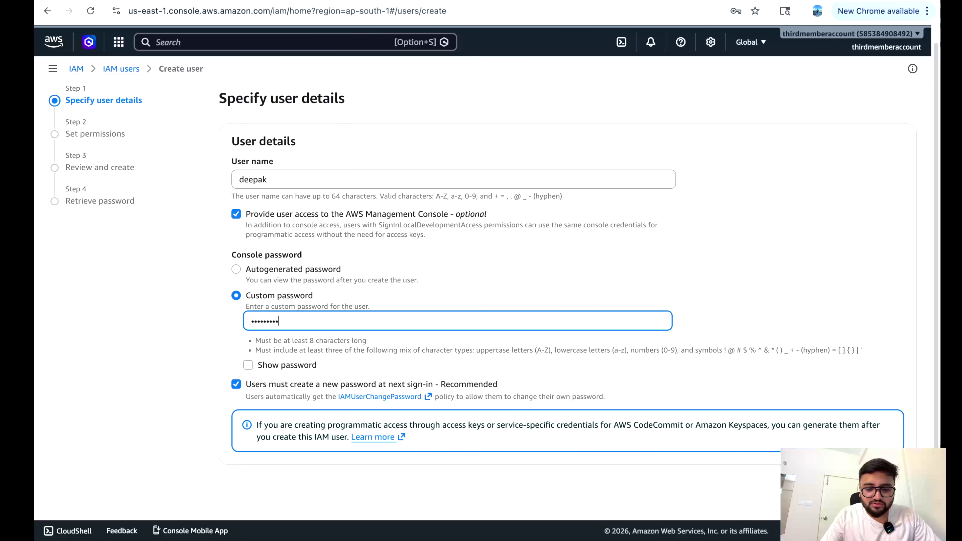
type("••")
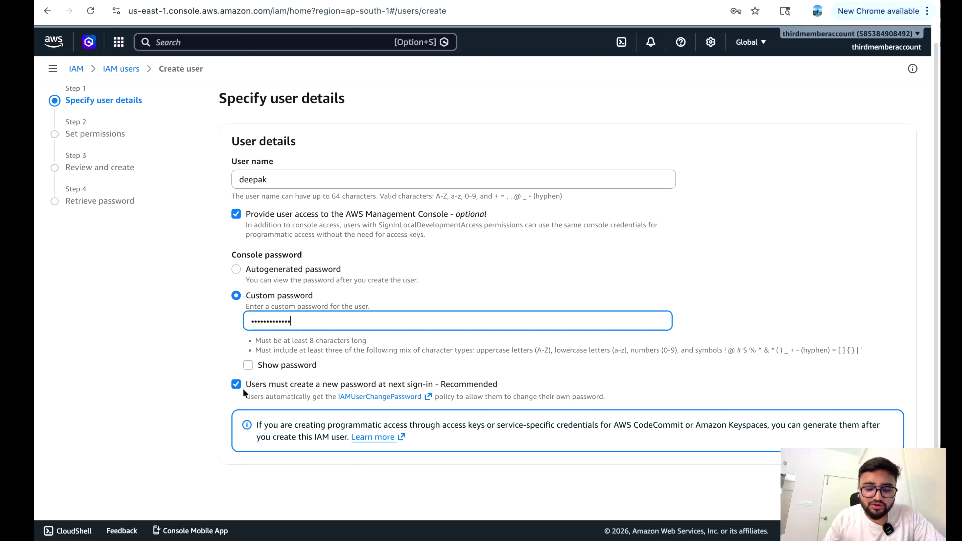
left_click(248, 386)
left_click_drag(248, 386, 433, 382)
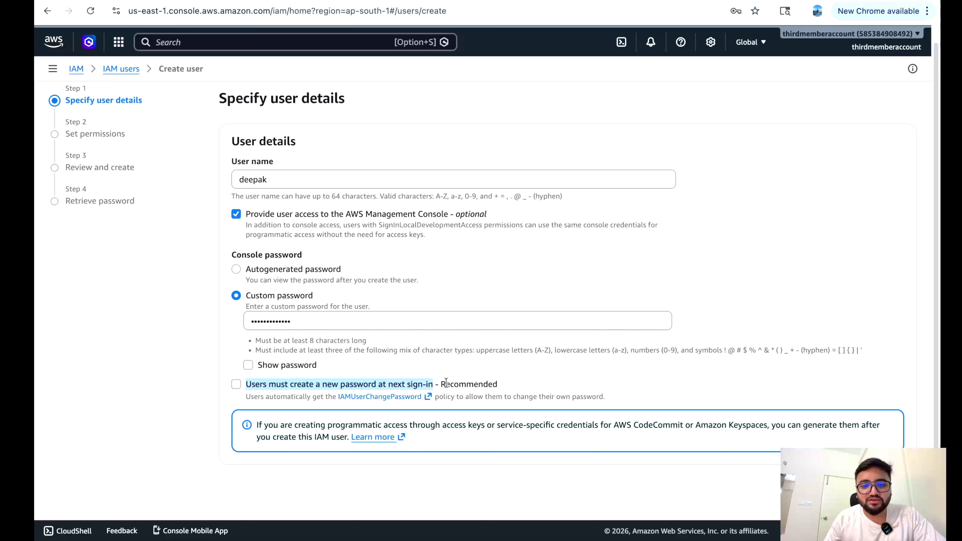
left_click(445, 383)
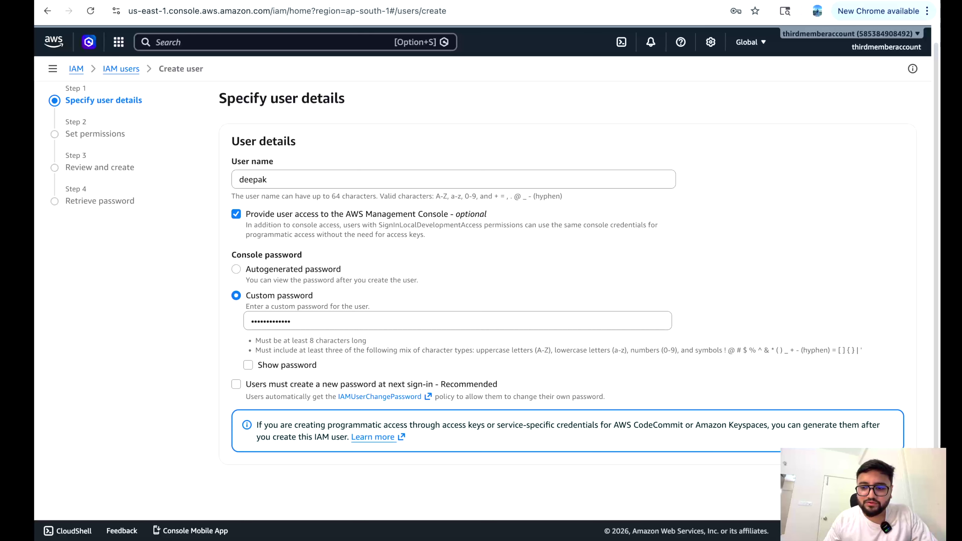
left_click(904, 489)
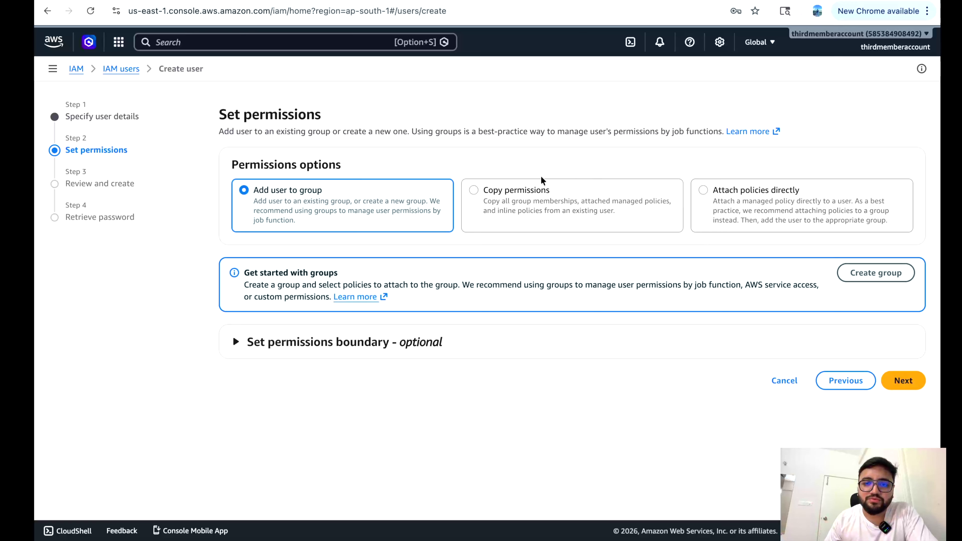
left_click(702, 189)
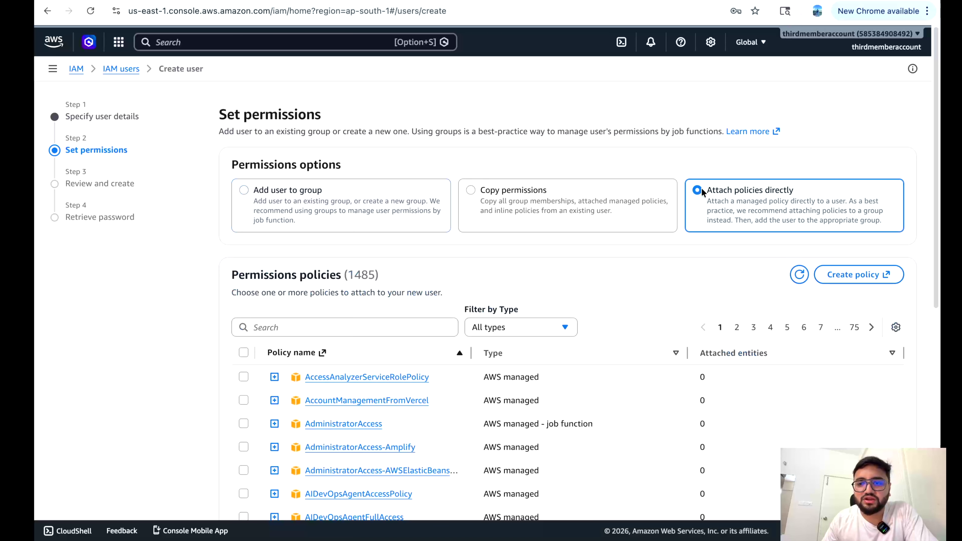
Filter policies by 'administra', tick AdministratorAccess, and expand its JSON details.
scroll(431, 252, "down", 3)
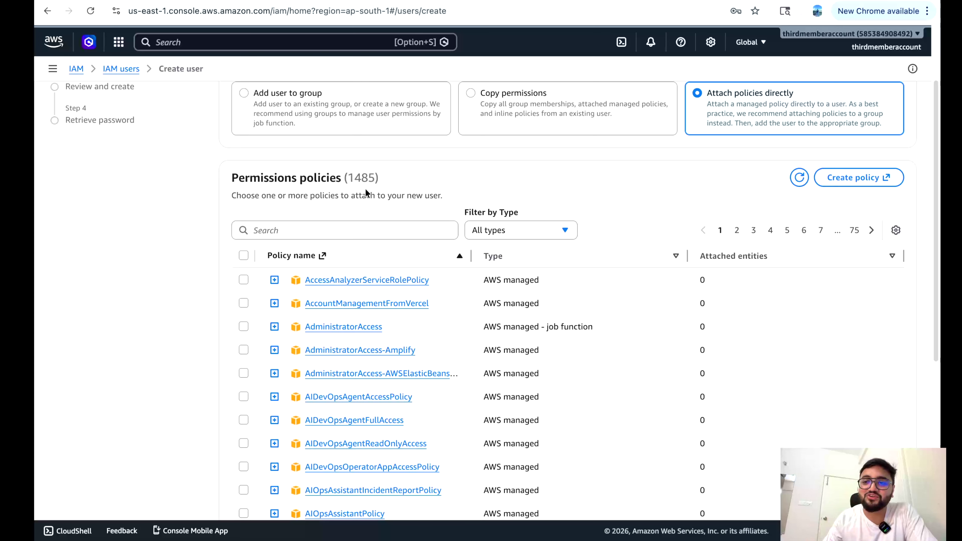
scroll(368, 434, "down", 8)
scroll(368, 434, "up", 4)
scroll(369, 434, "up", 8)
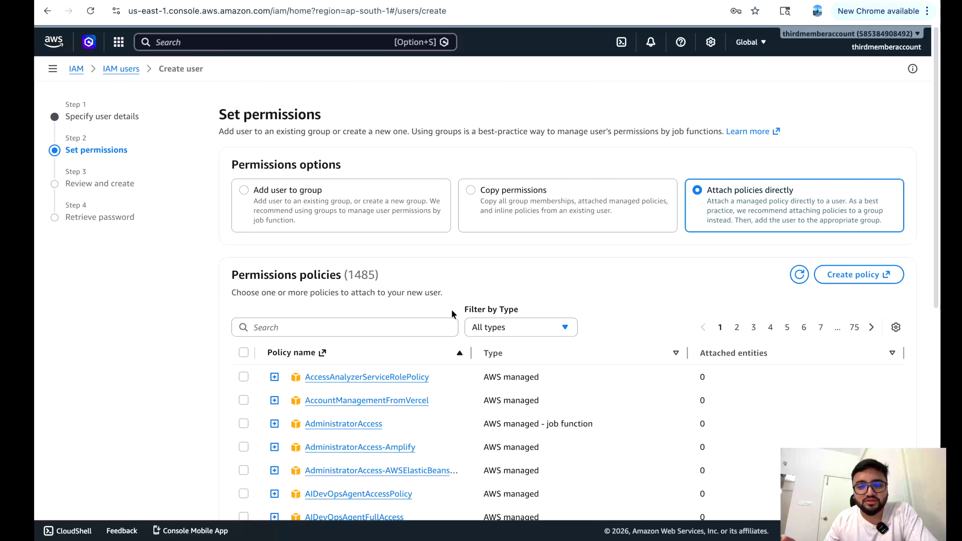
scroll(452, 327, "down", 1)
left_click(340, 293)
type("administra")
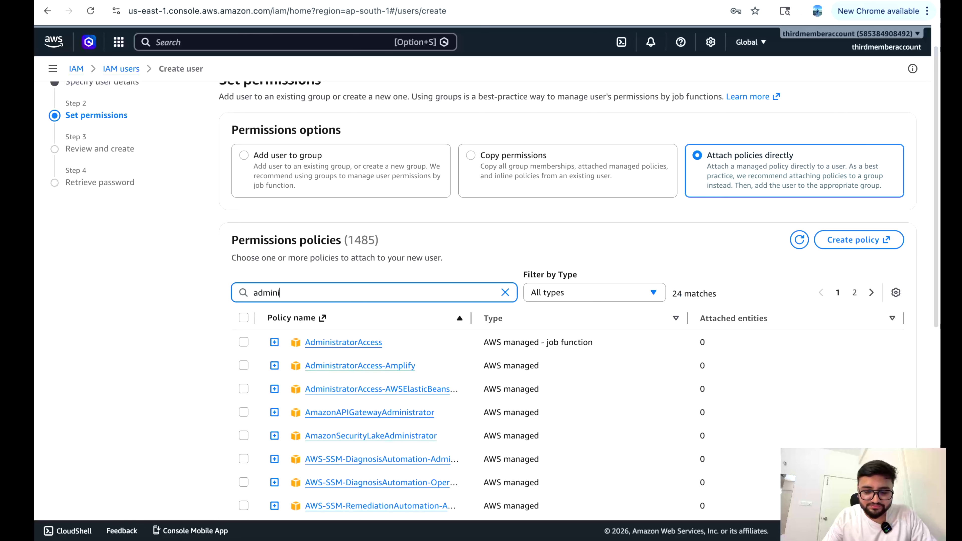
left_click(243, 342)
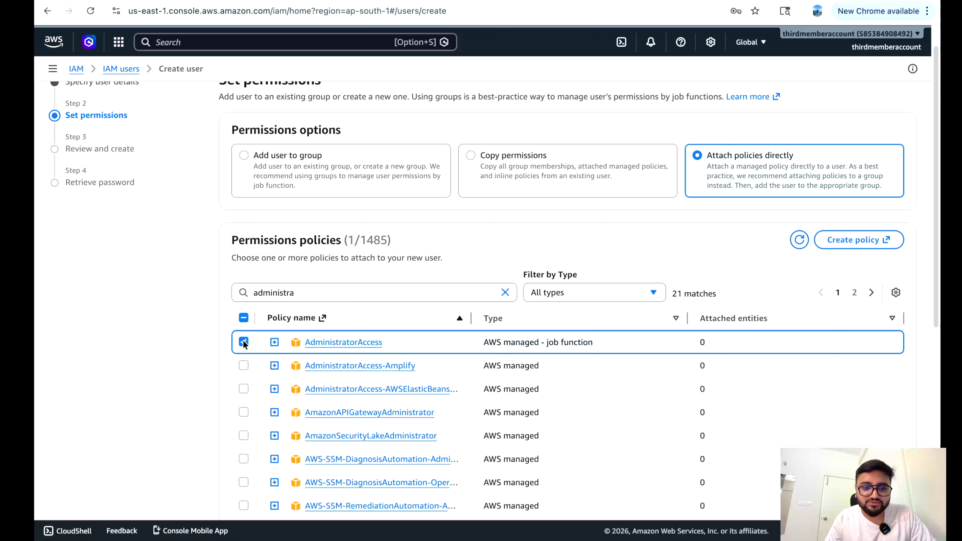
scroll(309, 307, "down", 3)
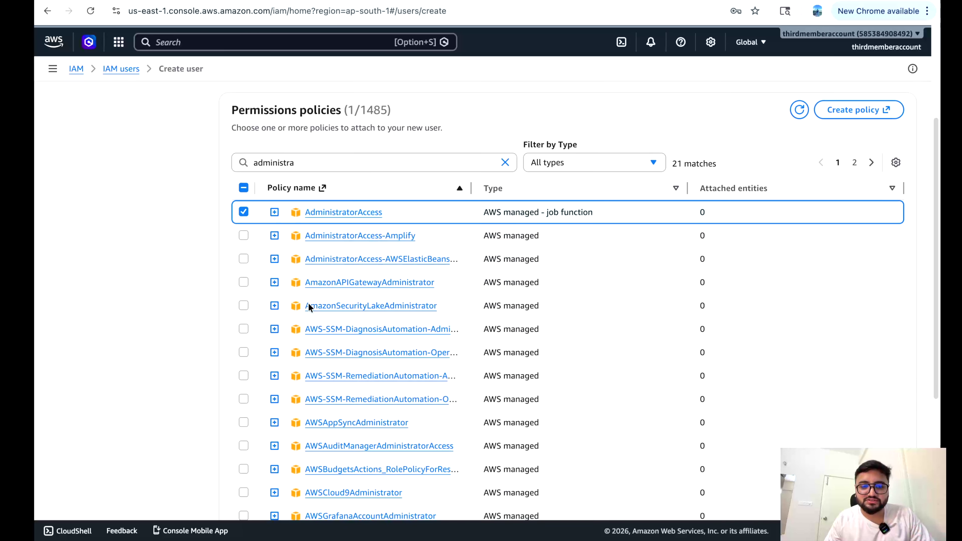
left_click(275, 213)
Inspect the AdministratorAccess policy JSON, highlighting its Effect and Action lines.
scroll(412, 341, "down", 2)
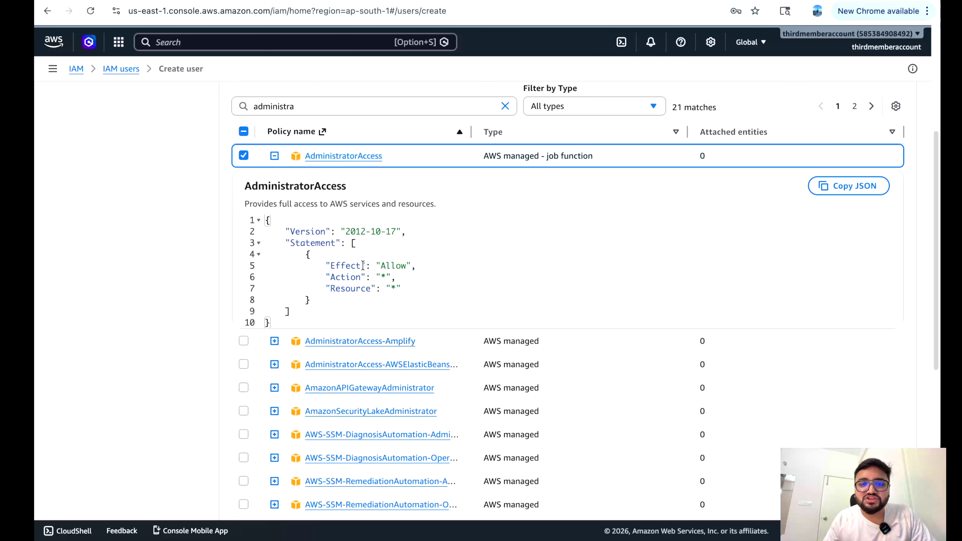
left_click_drag(351, 265, 421, 281)
left_click(415, 282)
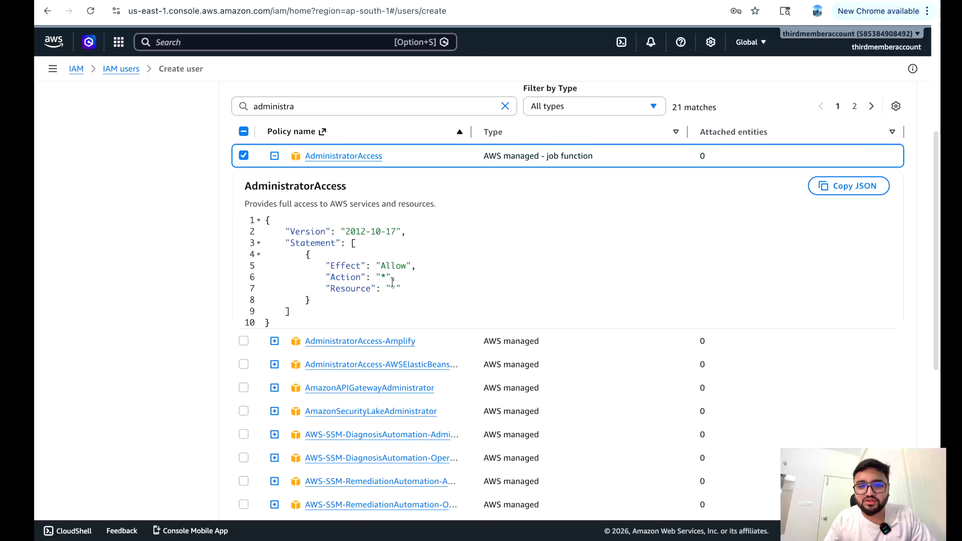
left_click_drag(279, 320, 267, 219)
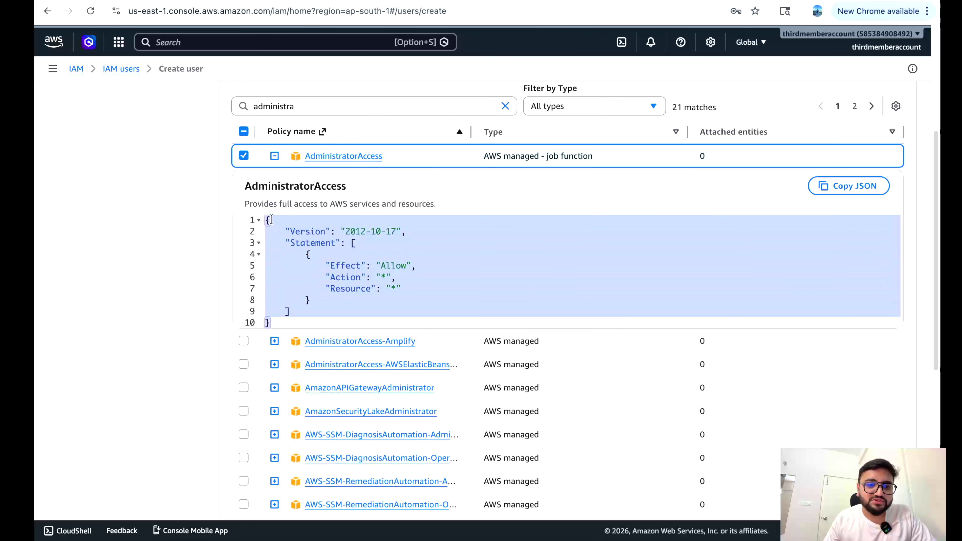
scroll(329, 298, "up", 1)
left_click(351, 298)
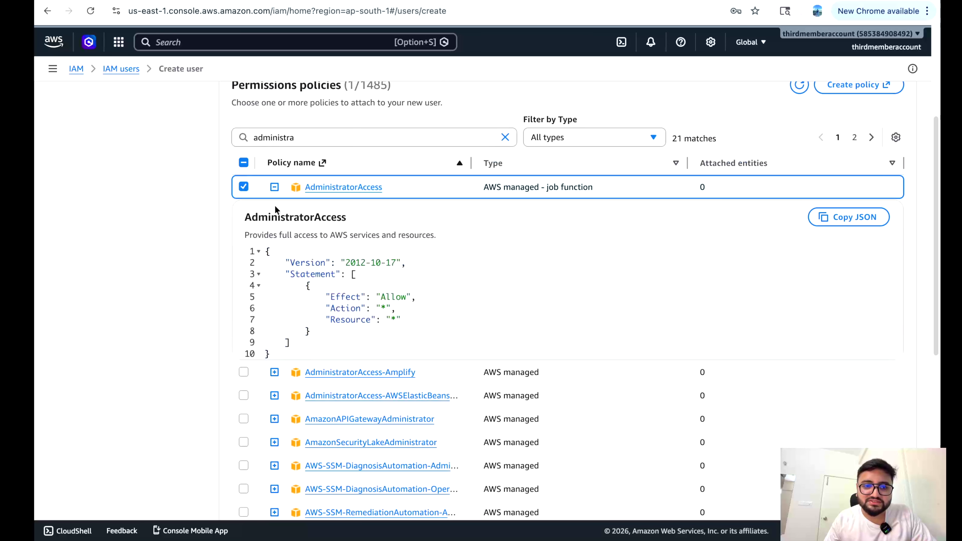
left_click(244, 187)
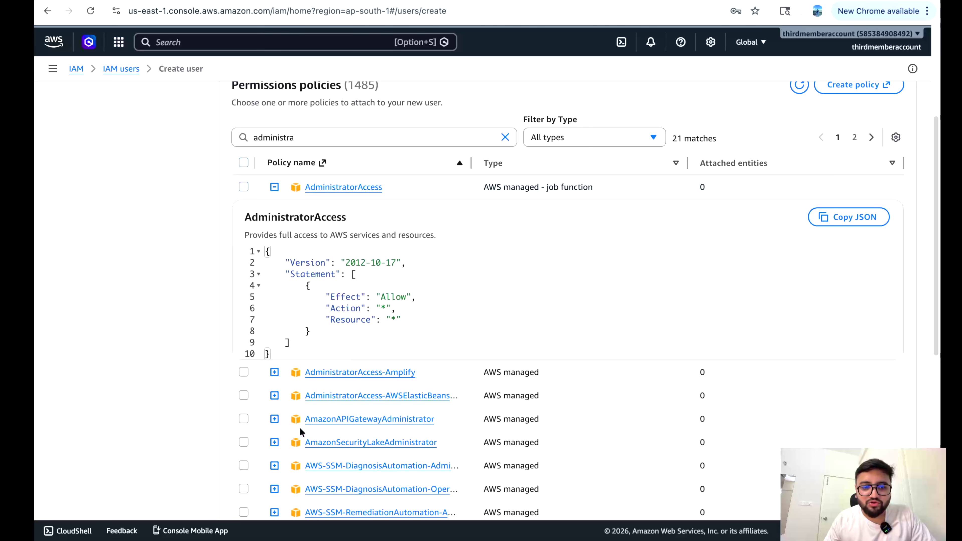
scroll(300, 432, "down", 3)
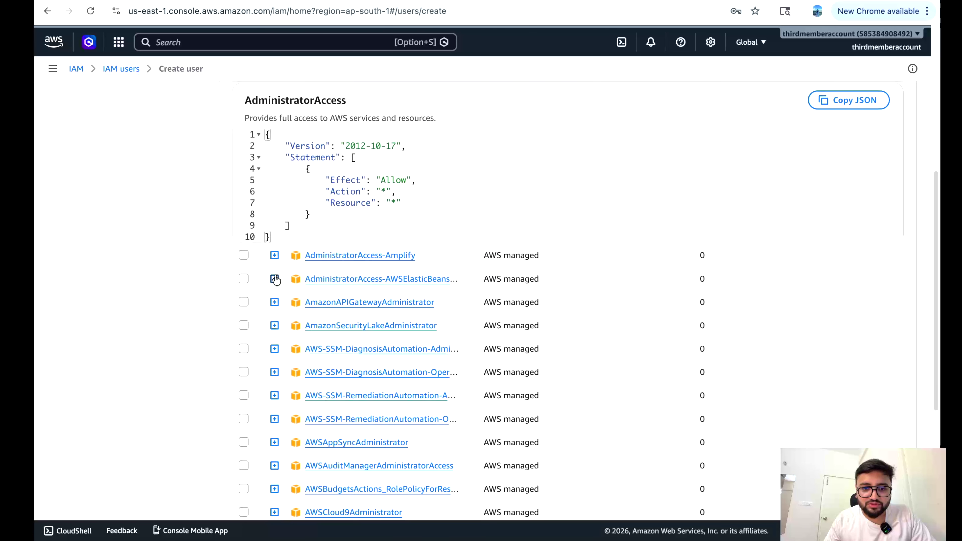
Compare the AdministratorAccess-Amplify JSON against AdministratorAccess's wildcard Action, then collapse it.
left_click(274, 255)
scroll(373, 349, "down", 5)
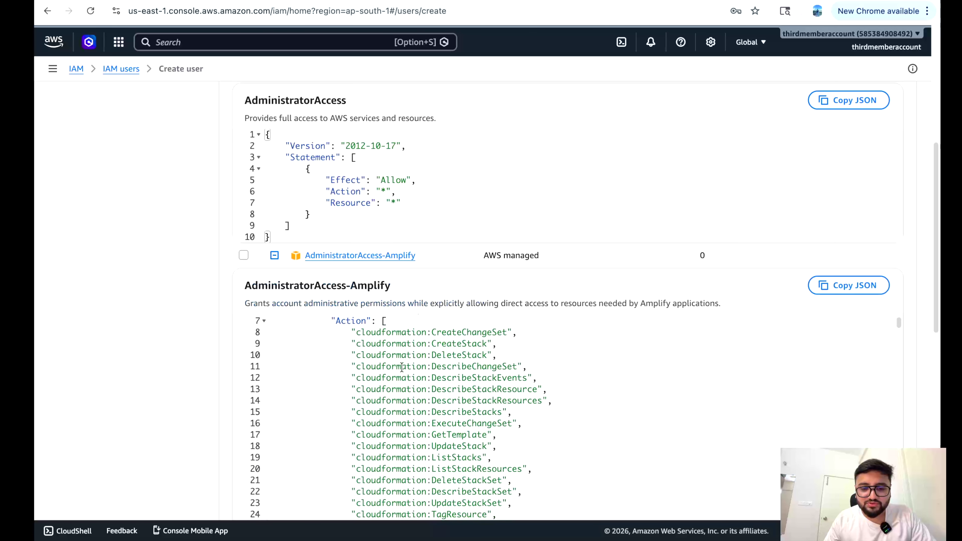
scroll(371, 293, "down", 2)
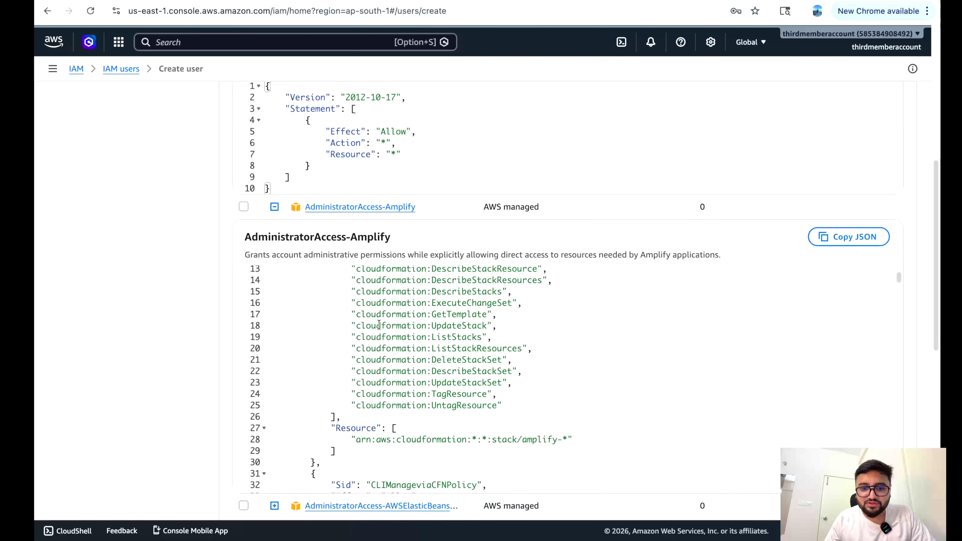
scroll(379, 325, "up", 4)
left_click_drag(381, 141, 386, 141)
scroll(385, 382, "down", 4)
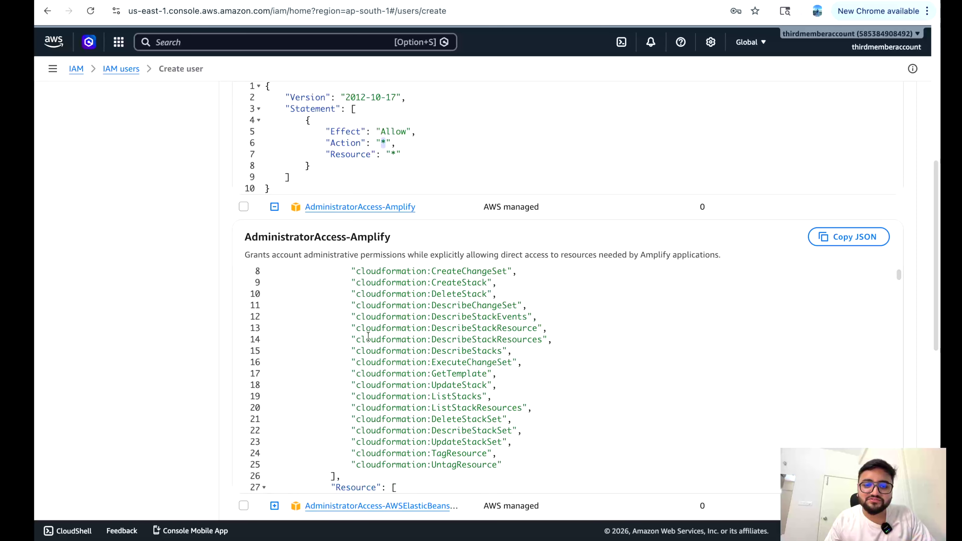
left_click_drag(390, 154, 396, 154)
scroll(326, 190, "up", 3)
scroll(326, 190, "up", 1)
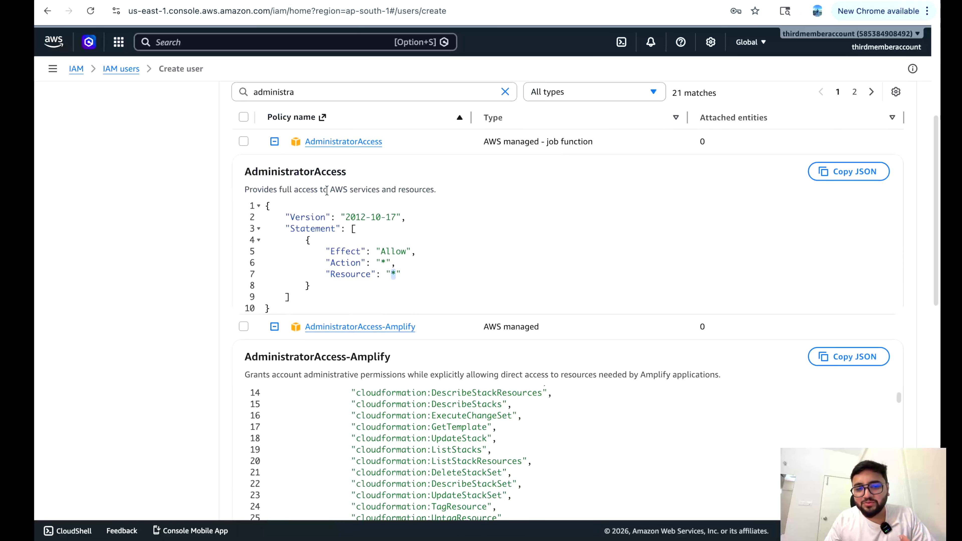
left_click(274, 326)
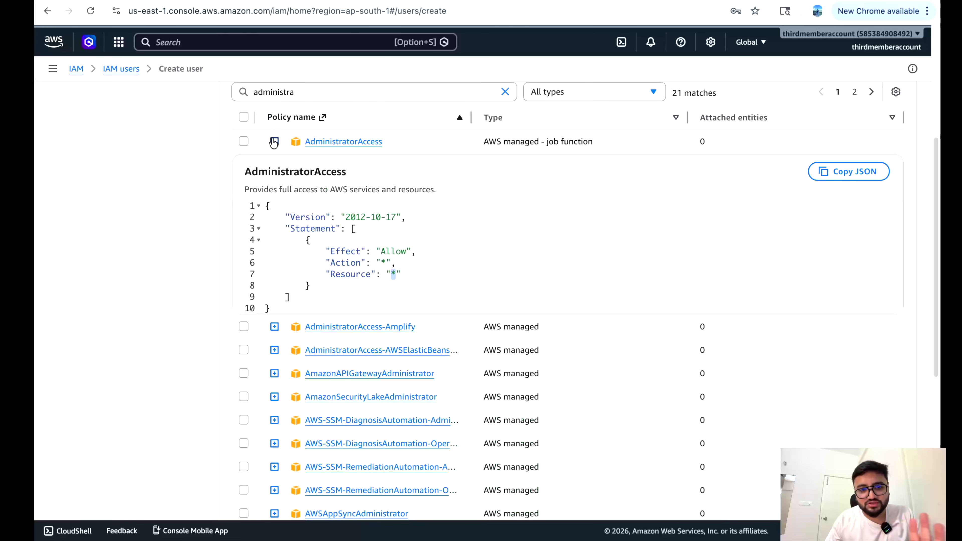
Tick AdministratorAccess, glance at the permissions boundary option, and proceed to Review and create.
left_click(243, 144)
left_click(273, 142)
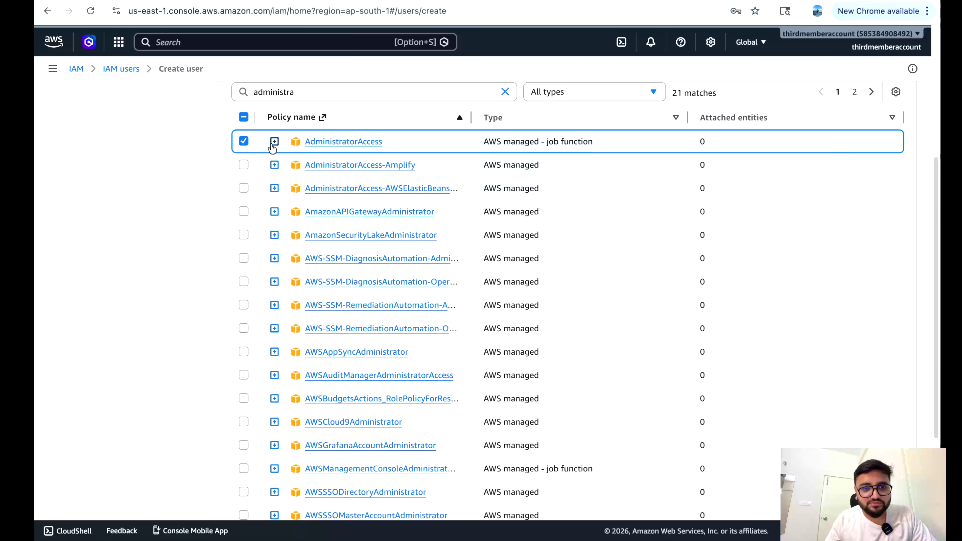
scroll(712, 379, "down", 5)
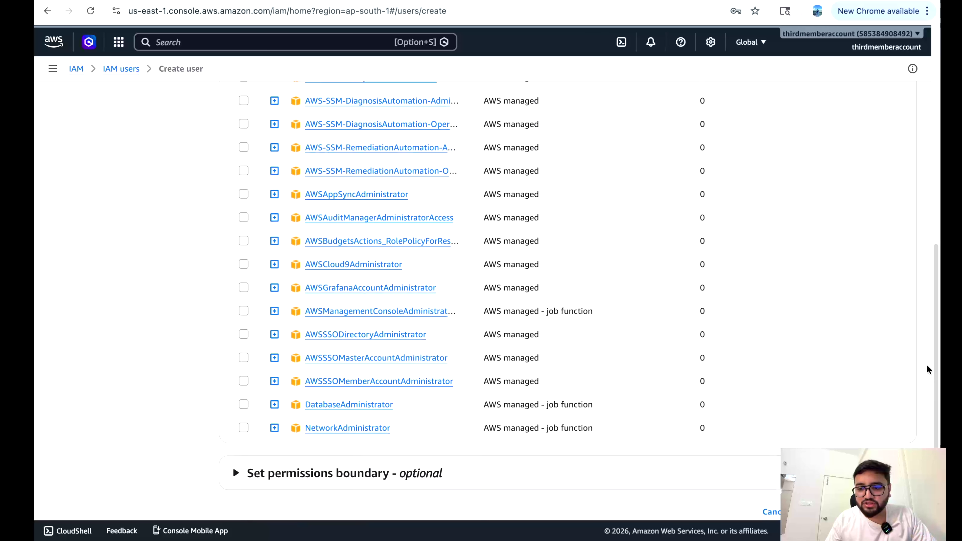
double_click(253, 447)
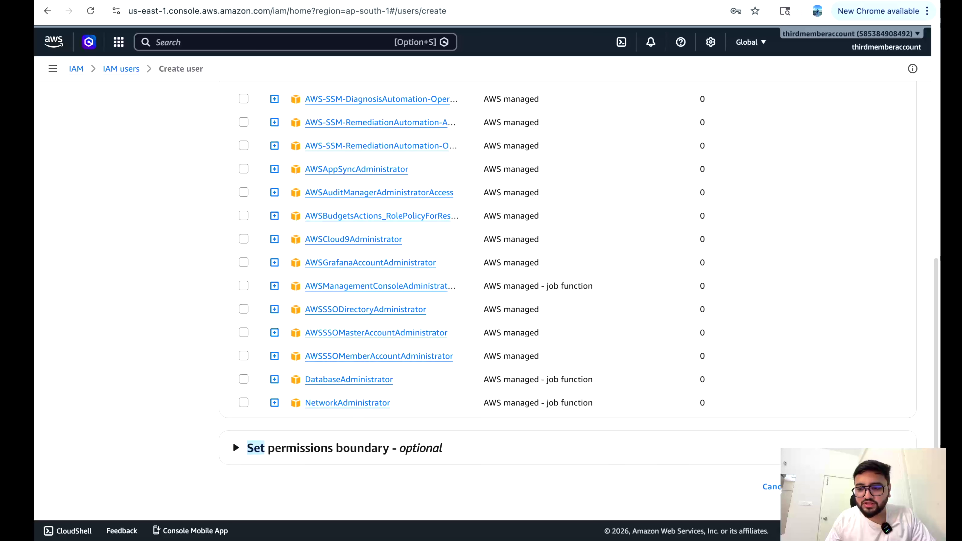
left_click(890, 487)
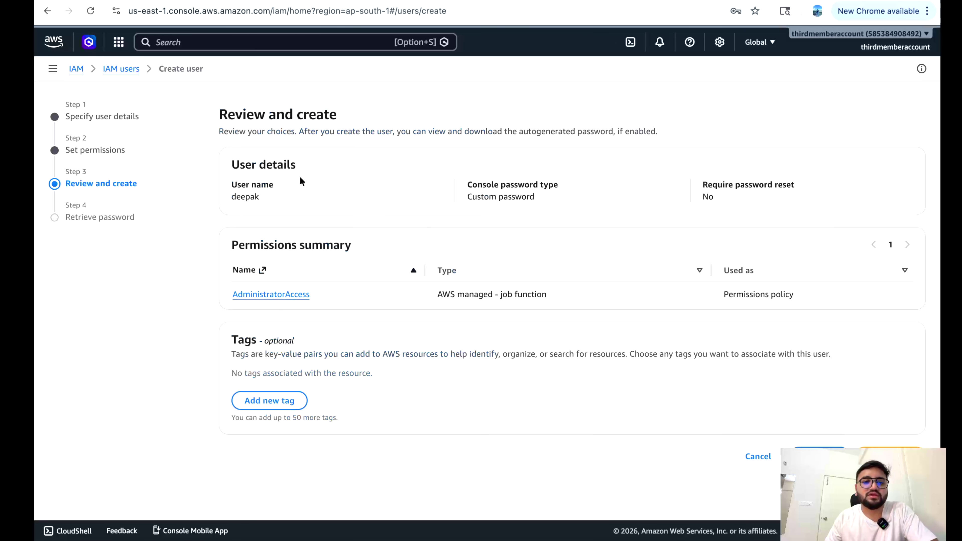
Confirm user name deepak and no required password reset, then create the user.
left_click_drag(261, 197, 233, 194)
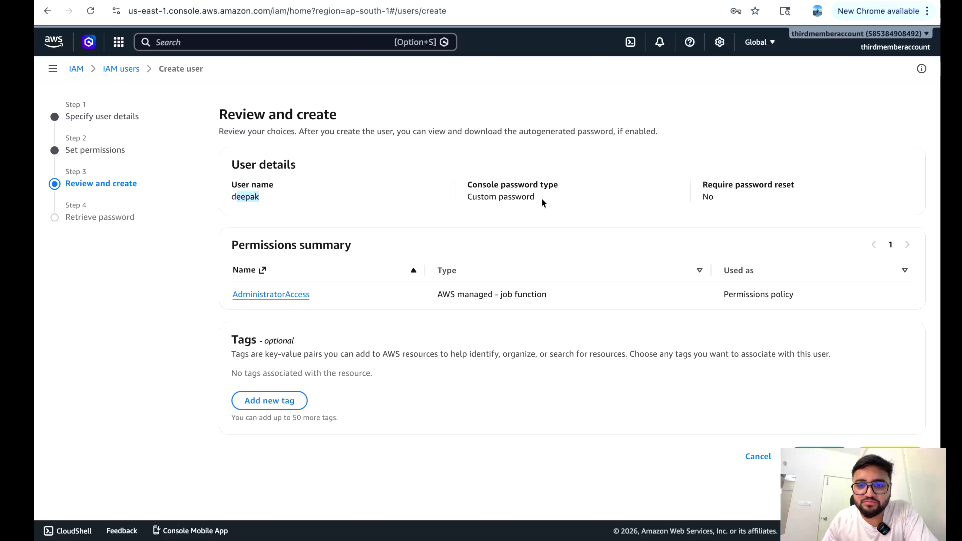
left_click_drag(715, 198, 702, 200)
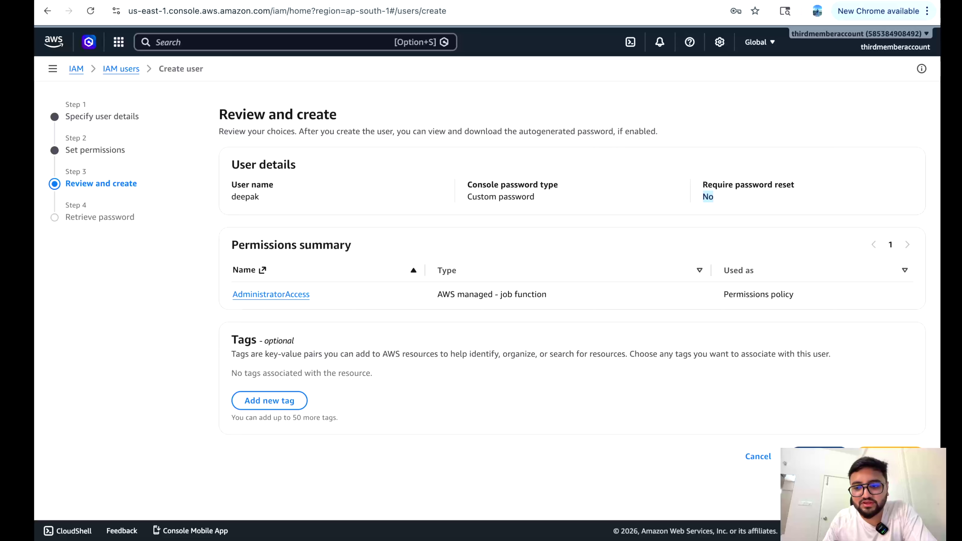
left_click(890, 456)
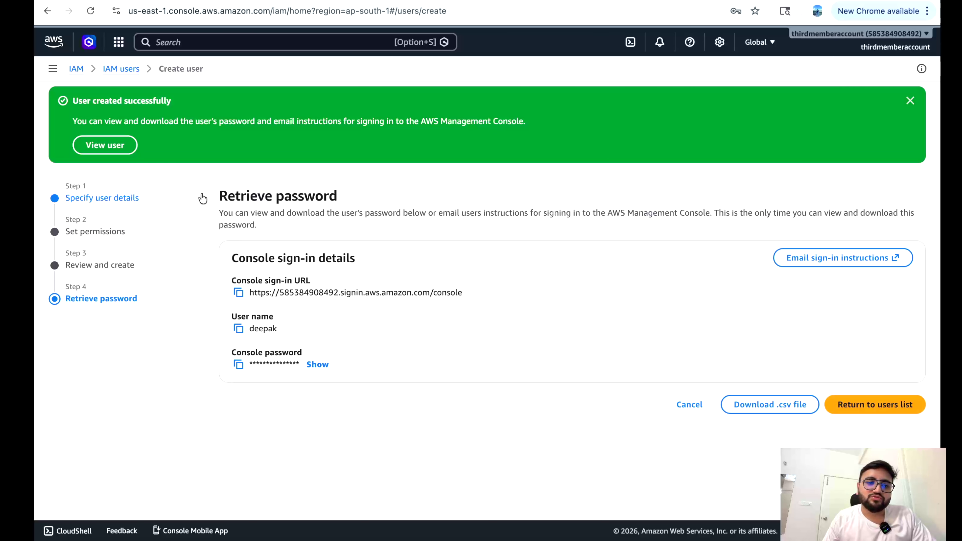
Copy the console sign-in URL and load it in a new Incognito window.
left_click(238, 293)
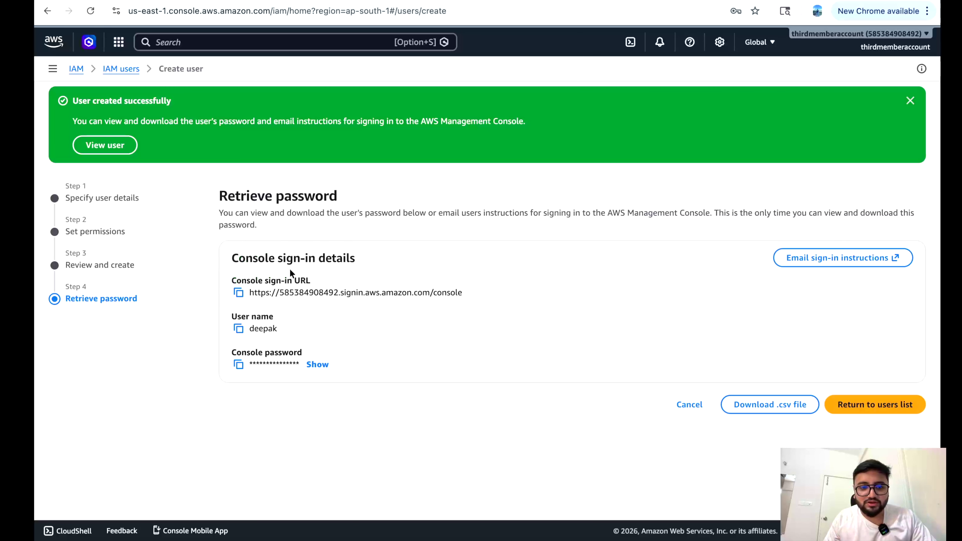
left_click(238, 293)
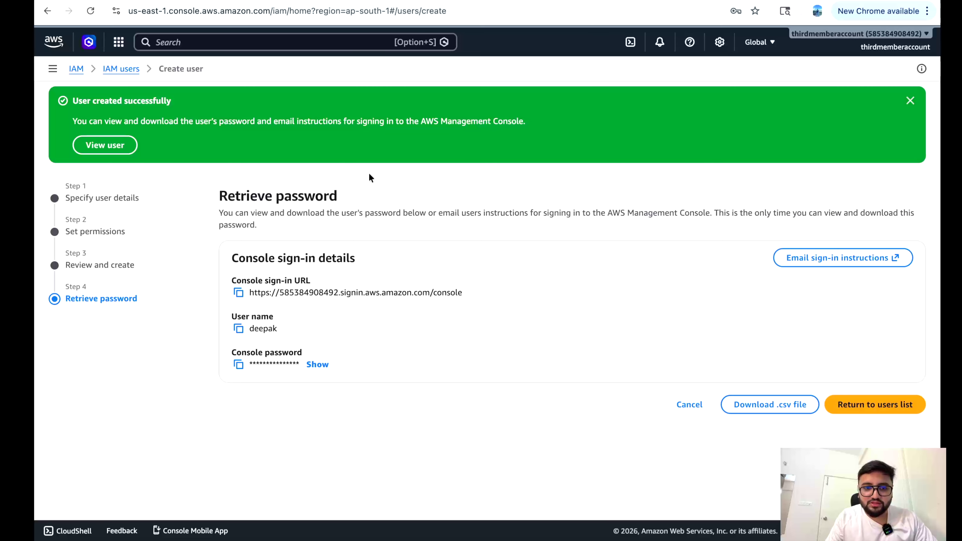
key("super+shift+n")
key("ctrl+Left")
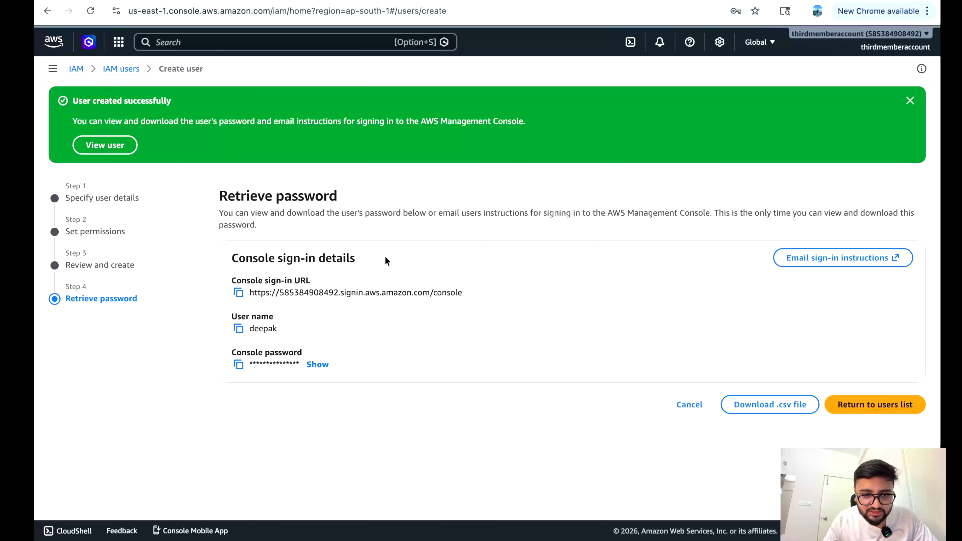
key("ctrl+Right")
key("super+v")
key("Return")
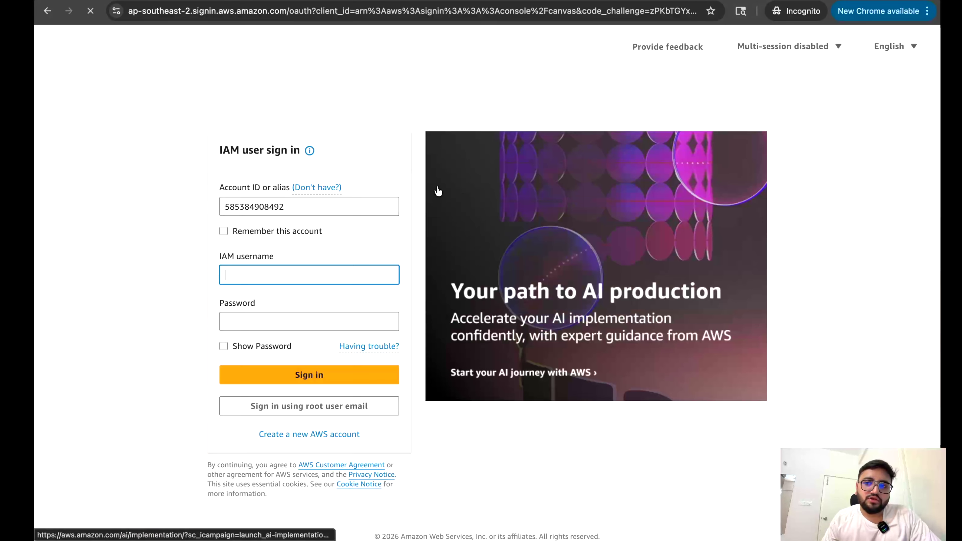
Verify the account ID matches, then sign in as deepak with the account password.
left_click_drag(286, 206, 225, 208)
key("ctrl+Left")
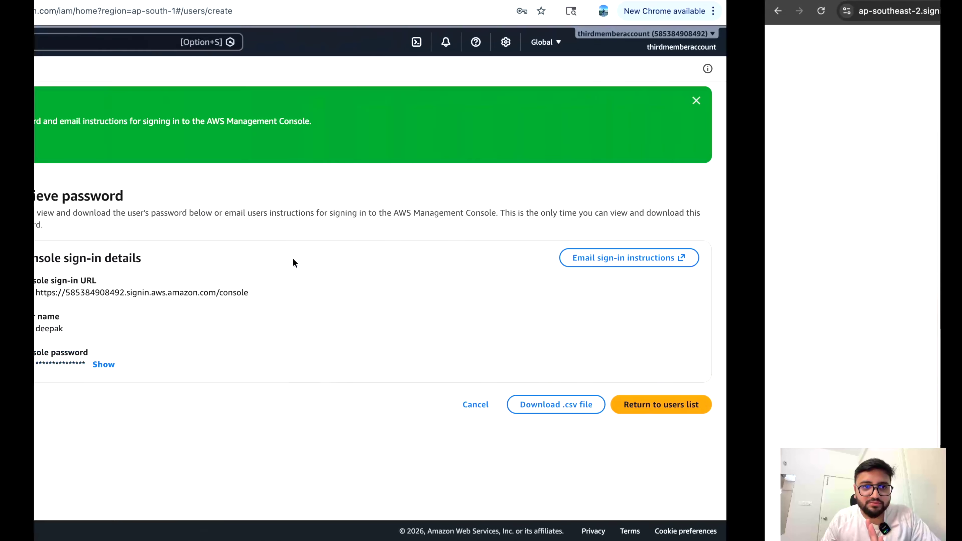
left_click_drag(278, 293, 335, 289)
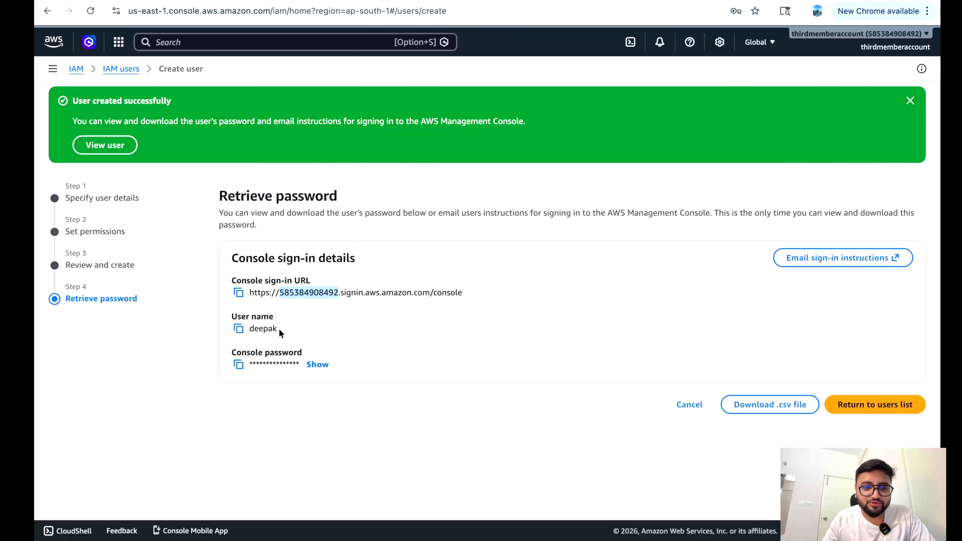
key("ctrl+Right")
left_click(245, 276)
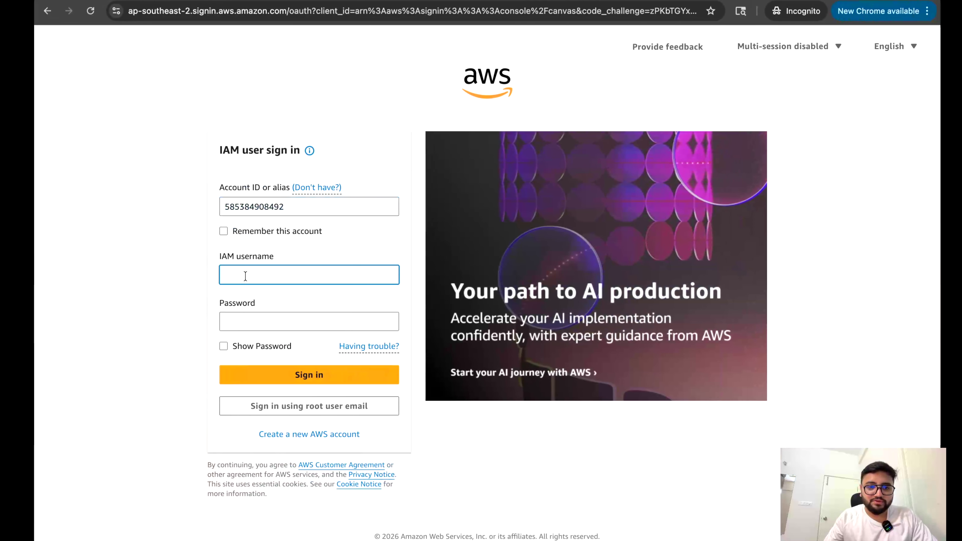
type("deepak")
left_click(244, 321)
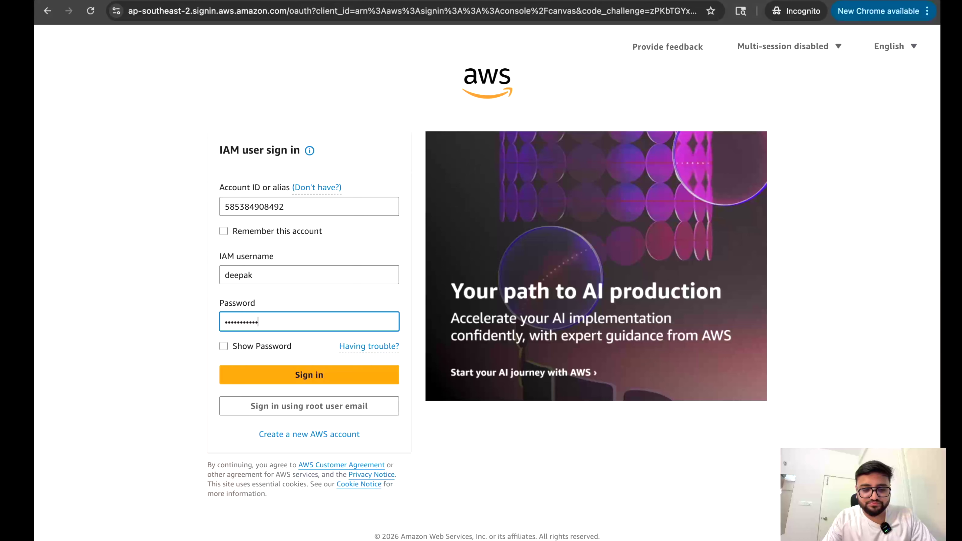
left_click(264, 376)
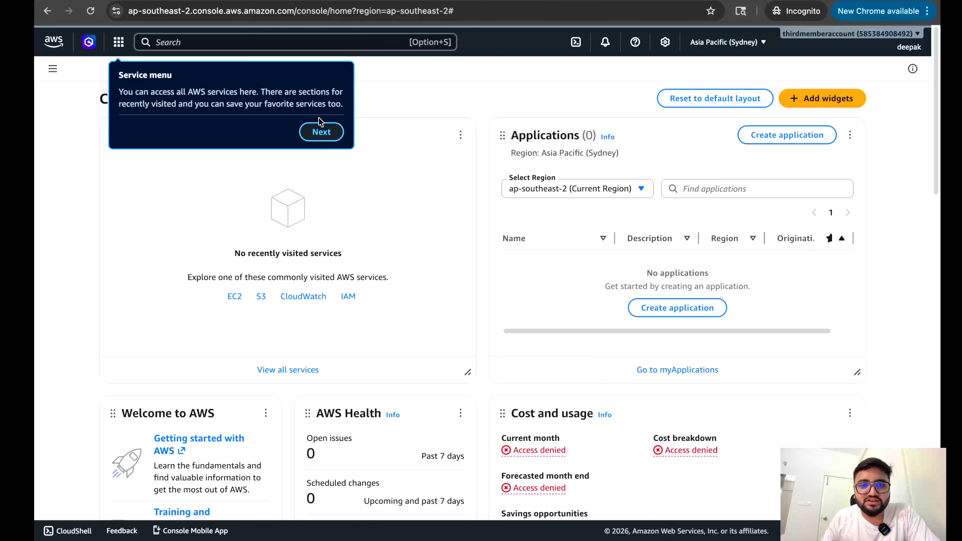
left_click(320, 131)
Dismiss the console welcome tips.
left_click(364, 149)
left_click(866, 135)
left_click(879, 141)
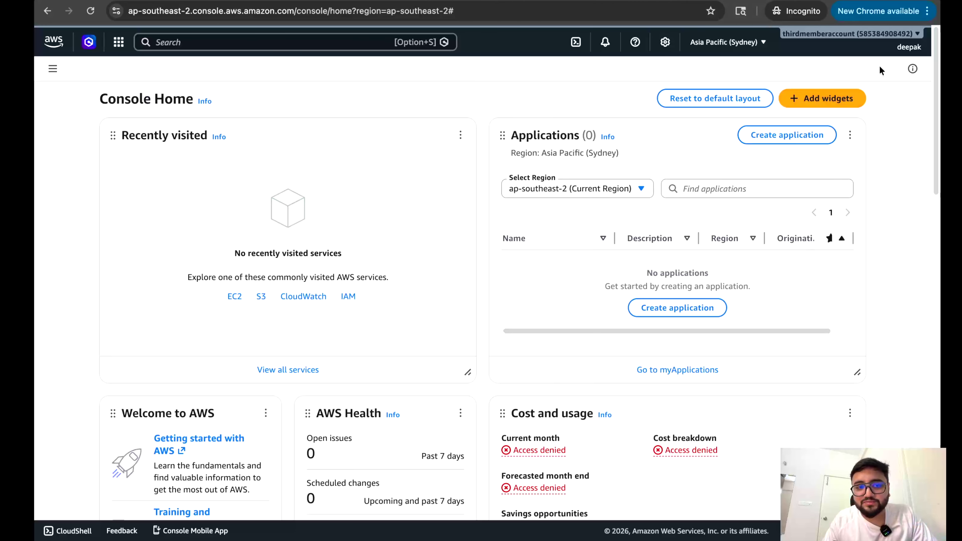
Check the account menu shows the account name and signed-in IAM user deepak.
left_click(905, 48)
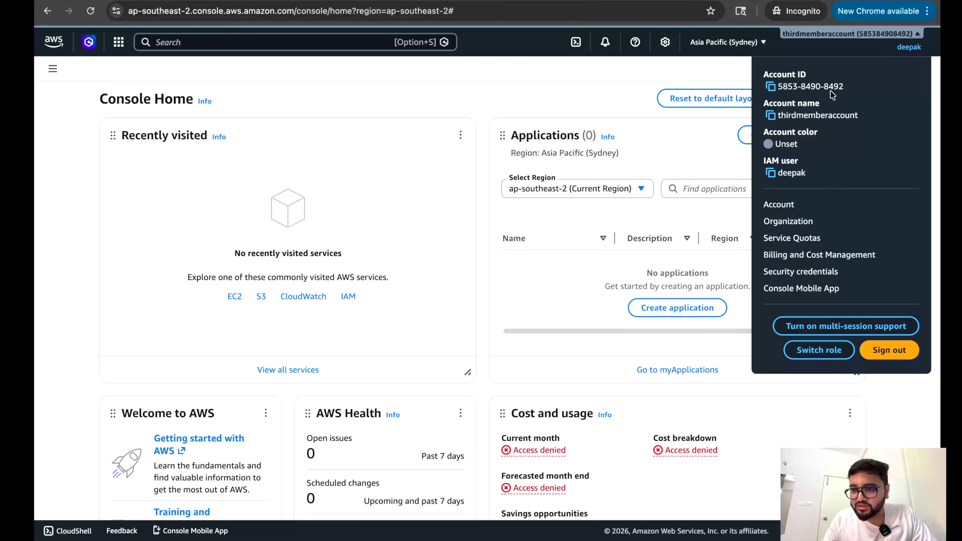
left_click_drag(779, 114, 864, 117)
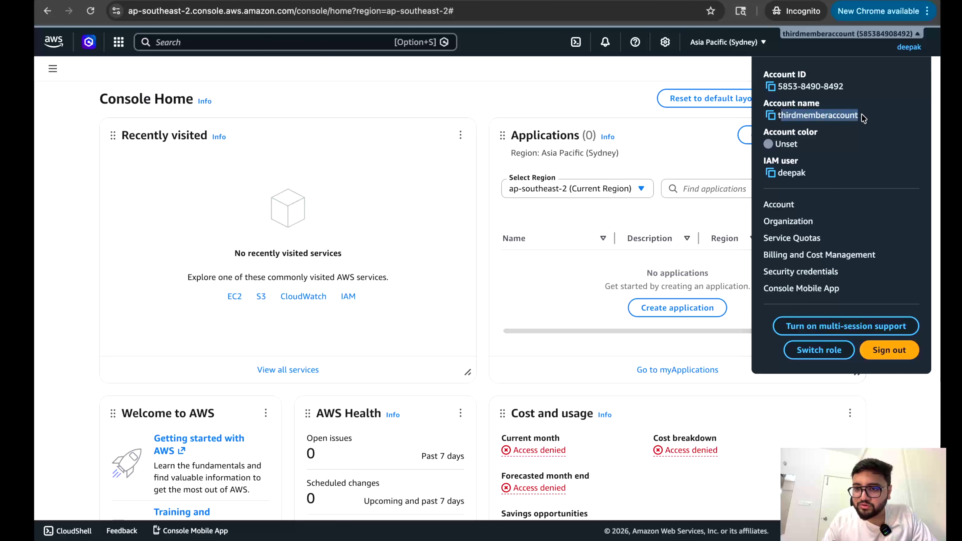
left_click(779, 169)
left_click_drag(779, 169, 812, 172)
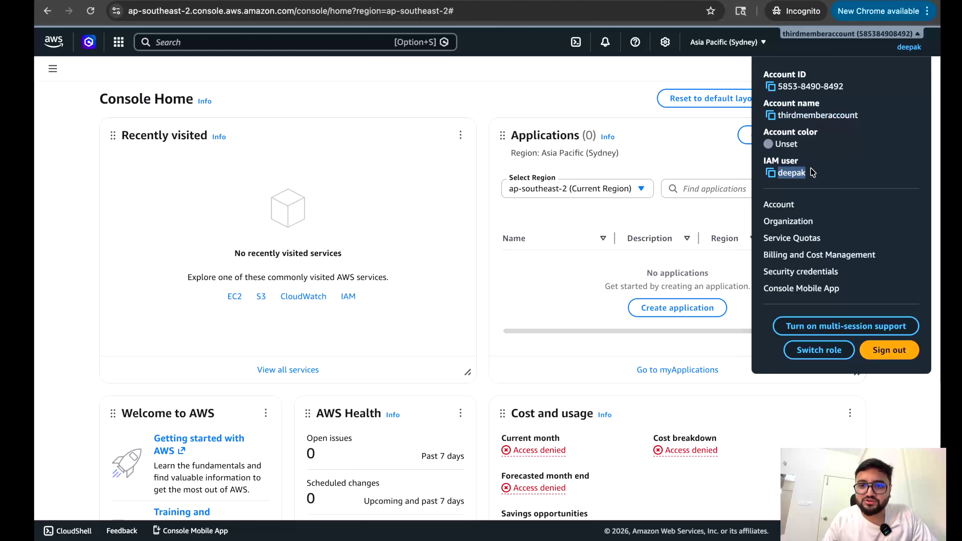
left_click(576, 94)
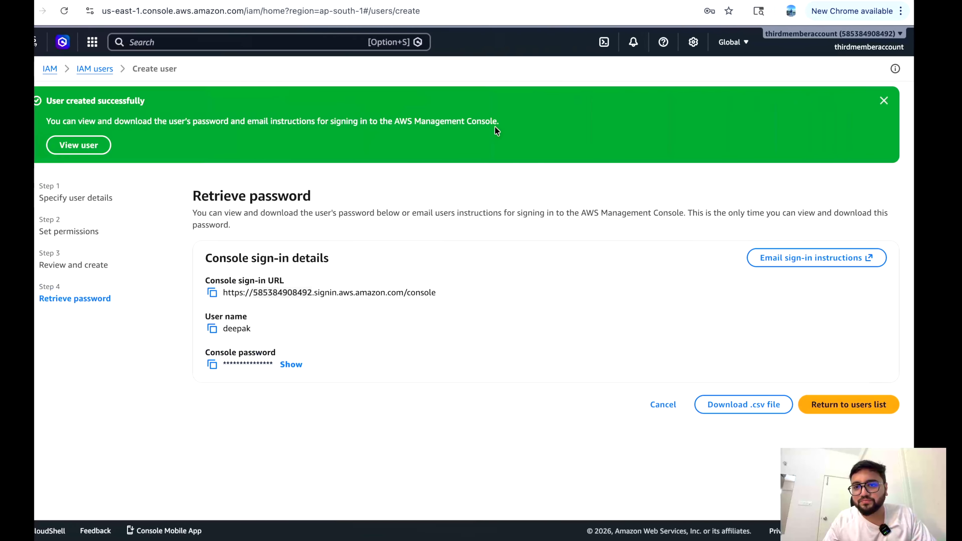
Leave the Retrieve password step for the IAM users list, confirming without viewing the password.
double_click(309, 292)
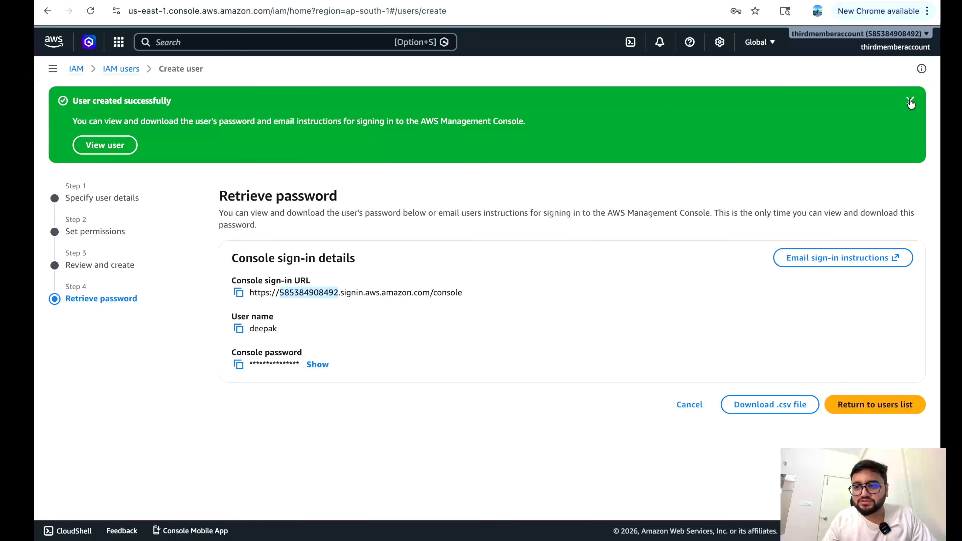
left_click(121, 69)
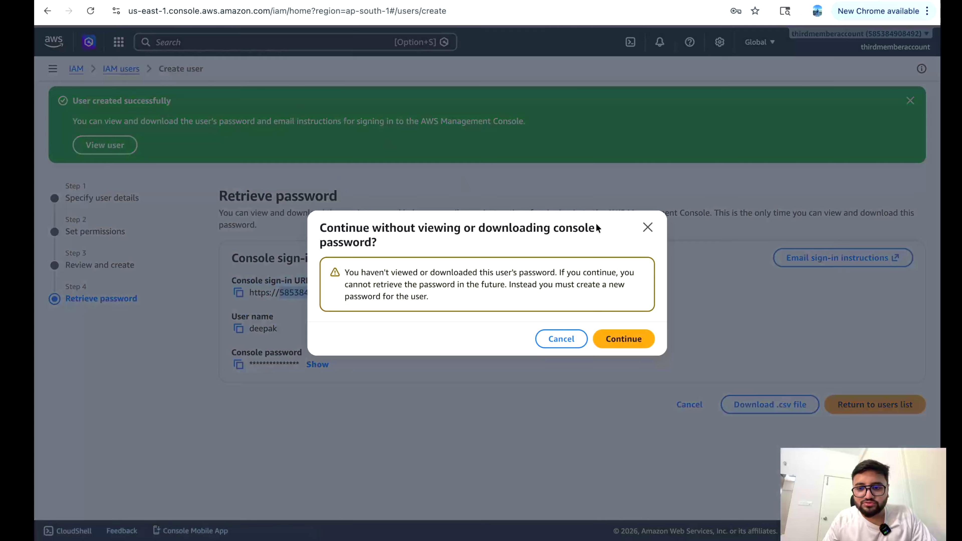
left_click(646, 229)
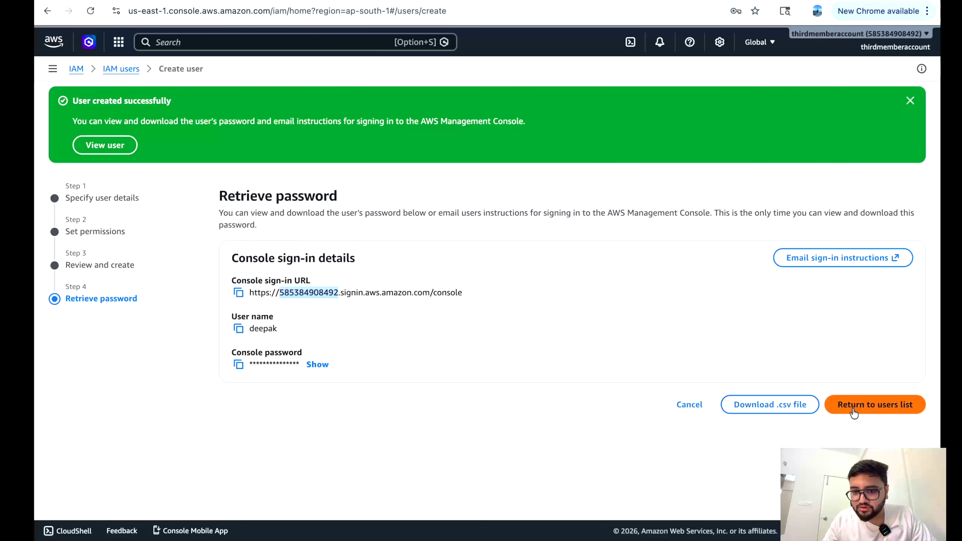
left_click(851, 413)
left_click(647, 334)
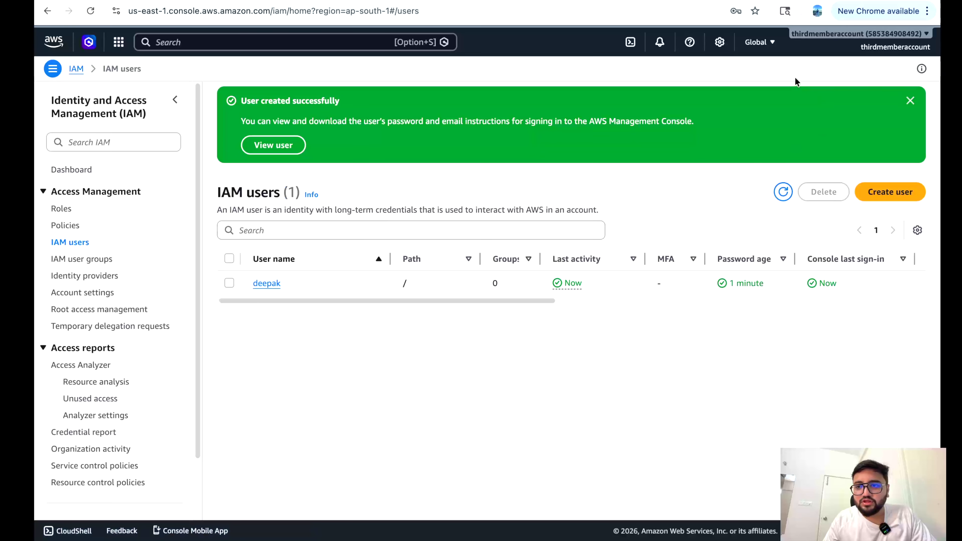
Compare account details in the admin window's menu and the incognito deepak session's menu.
left_click(884, 49)
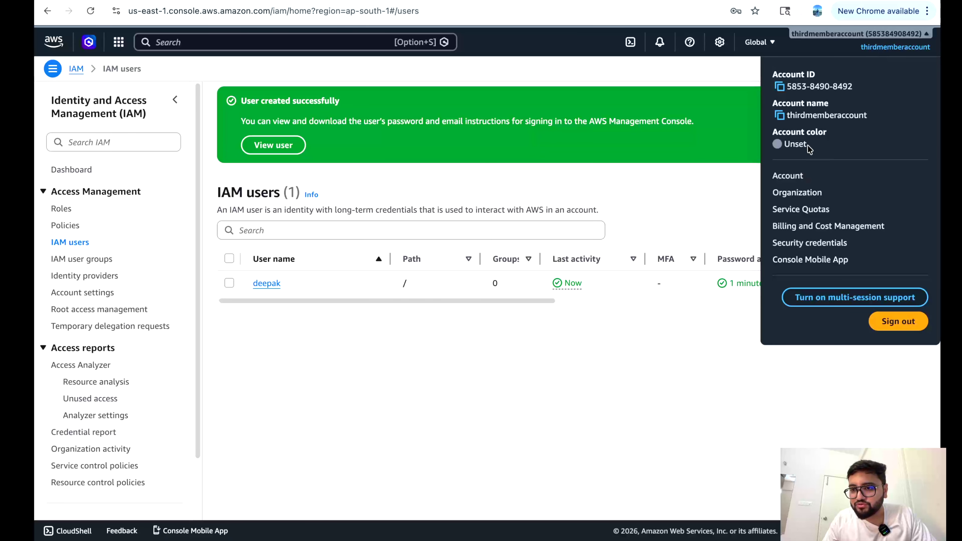
left_click_drag(789, 115, 837, 115)
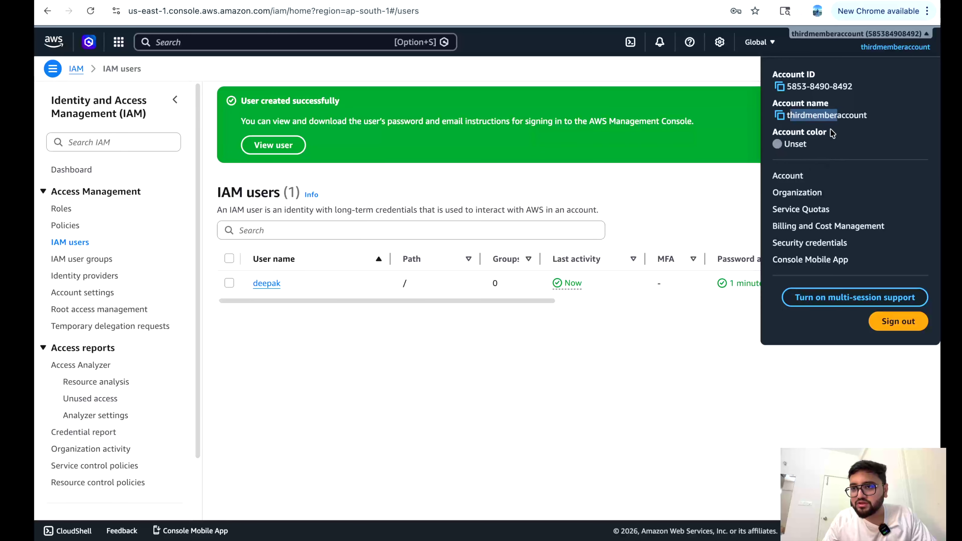
left_click(859, 114)
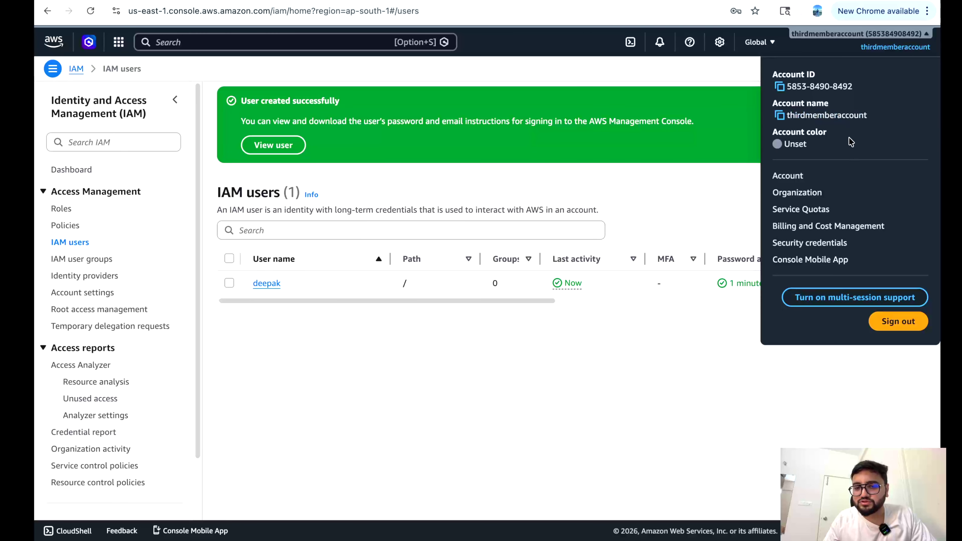
key("ctrl+Right")
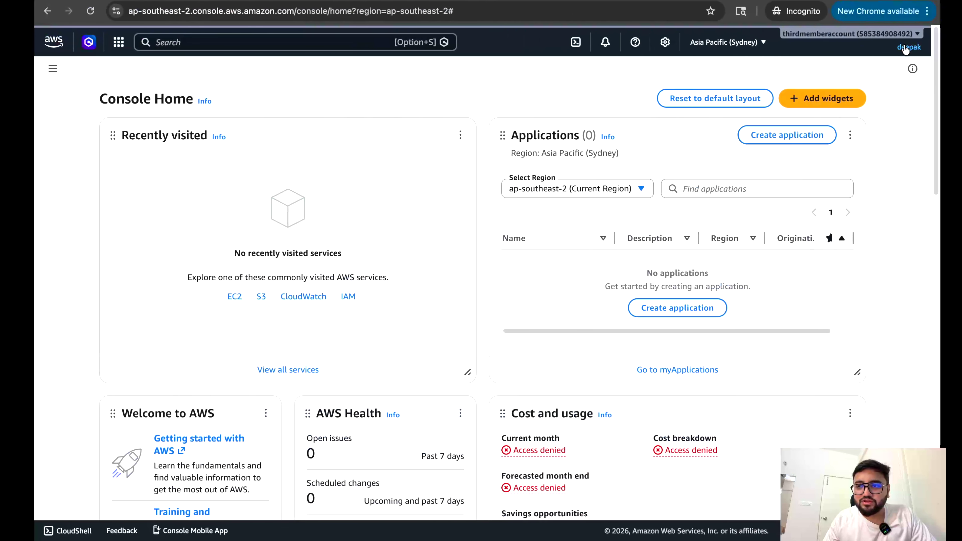
left_click(903, 47)
After checking the signed-in IAM user name, sign that user out of the incognito console.
left_click_drag(800, 162, 763, 162)
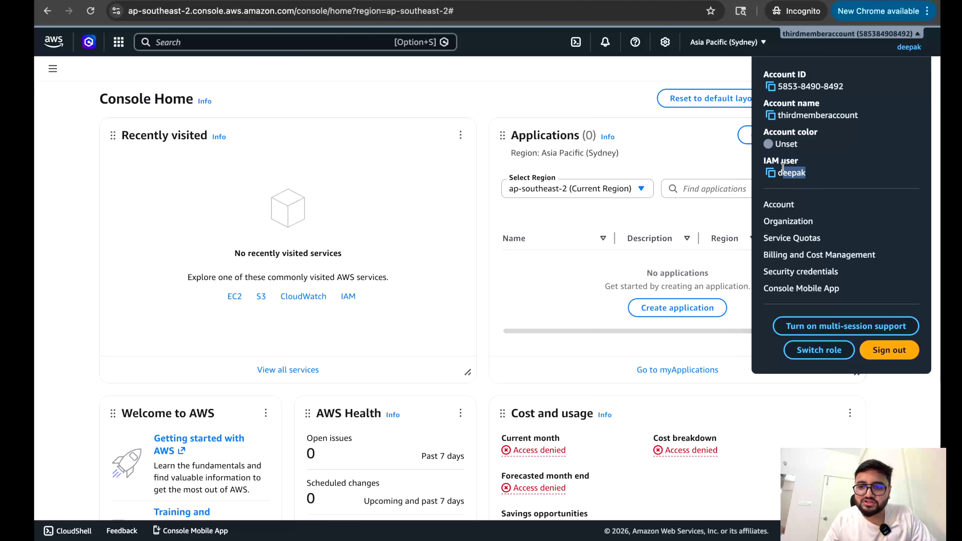
left_click_drag(763, 160, 803, 173)
left_click(802, 173)
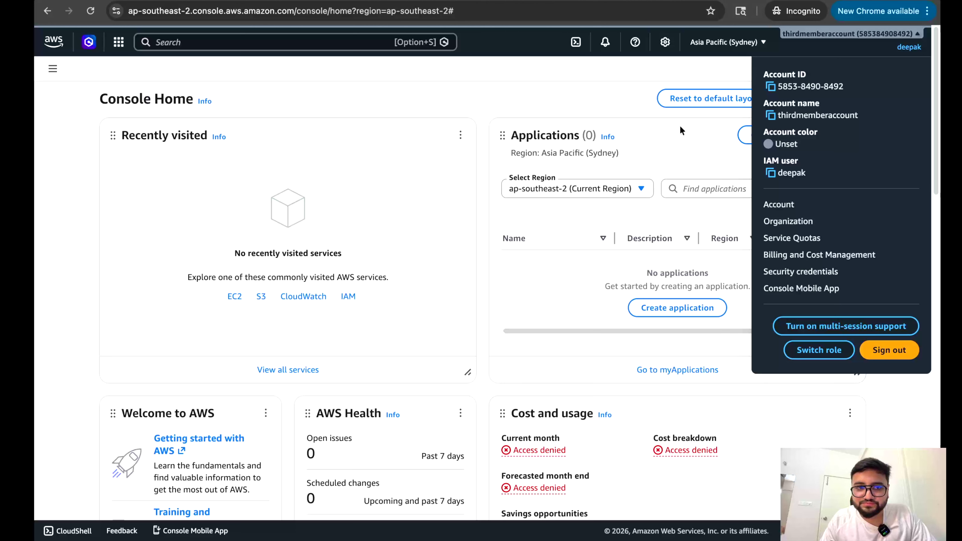
left_click(504, 92)
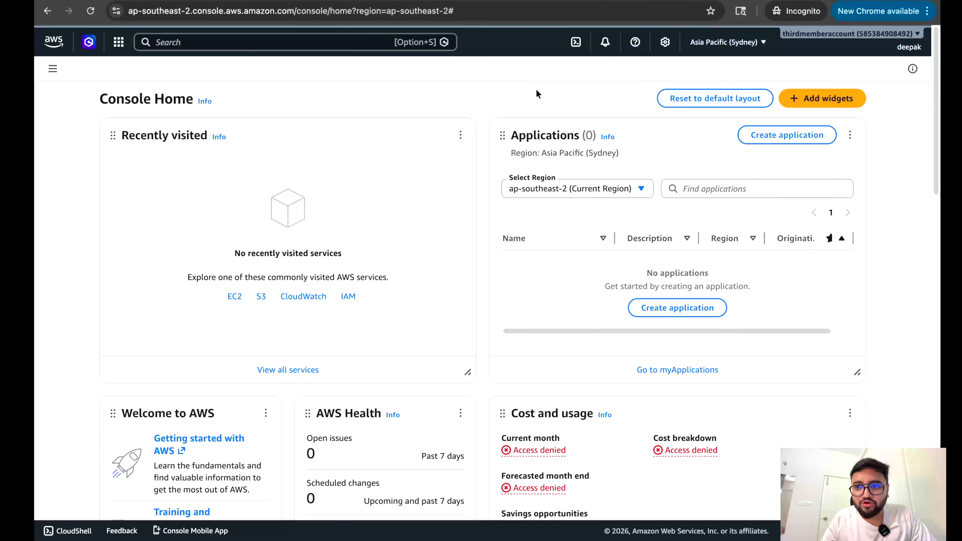
left_click(909, 46)
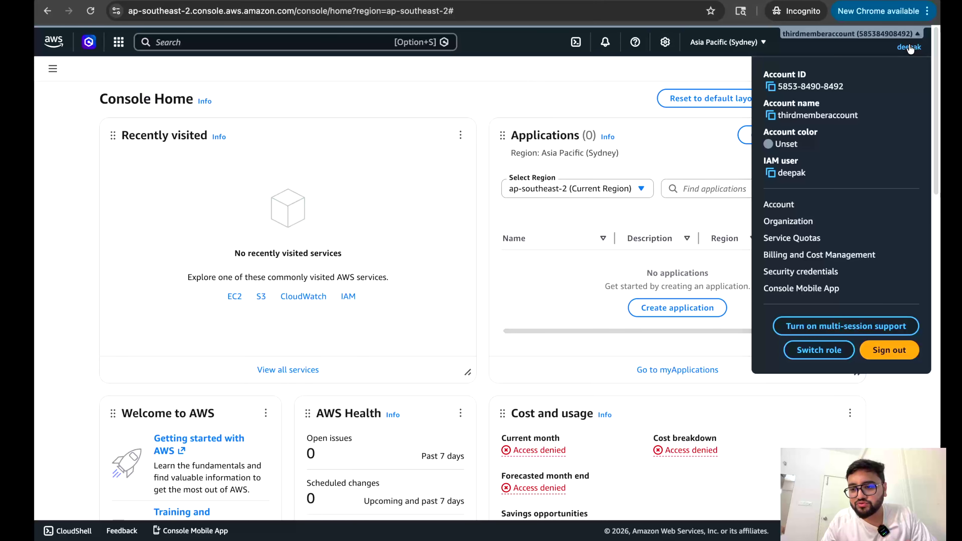
left_click(891, 350)
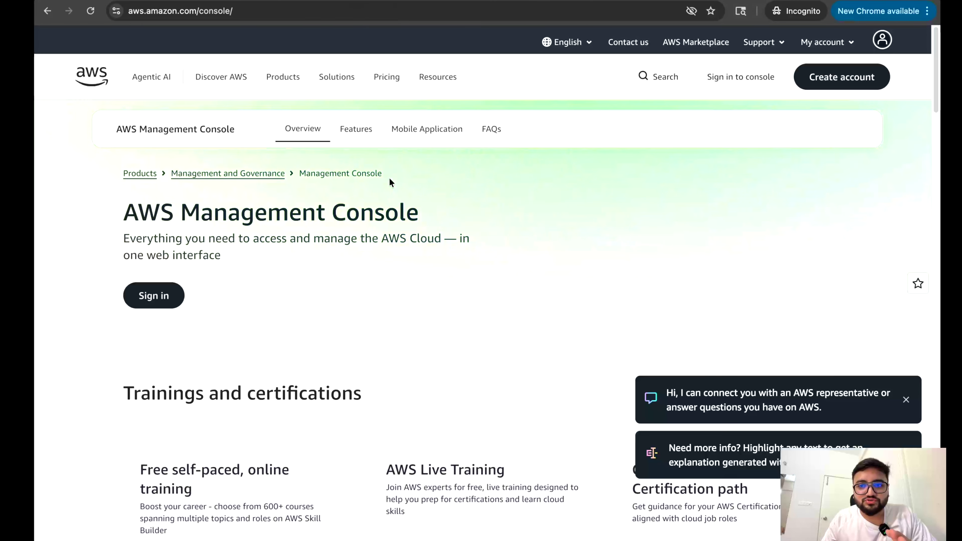
Enter the account ID, the new user's username and password on the console sign-in form and sign in.
left_click(723, 82)
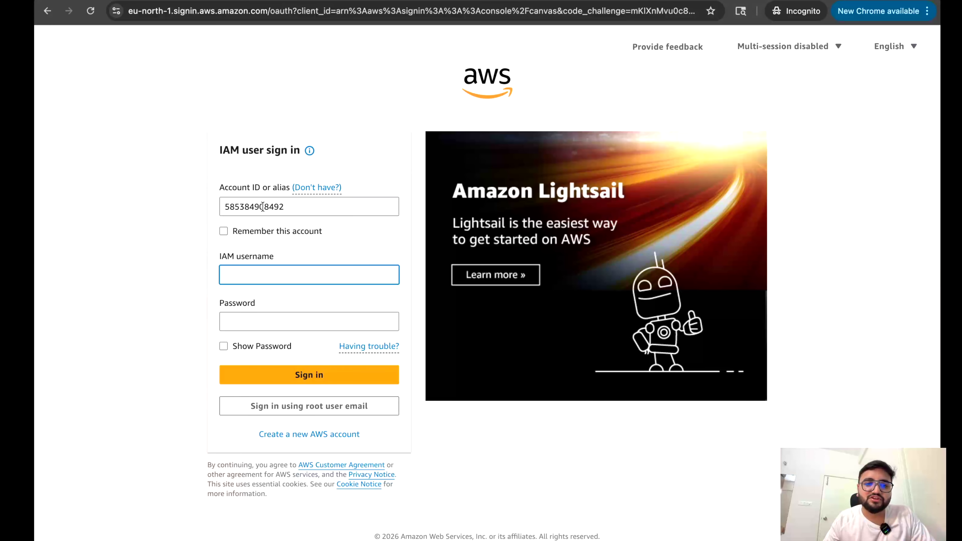
left_click(245, 208)
left_click(239, 275)
type("deepak")
key("Tab")
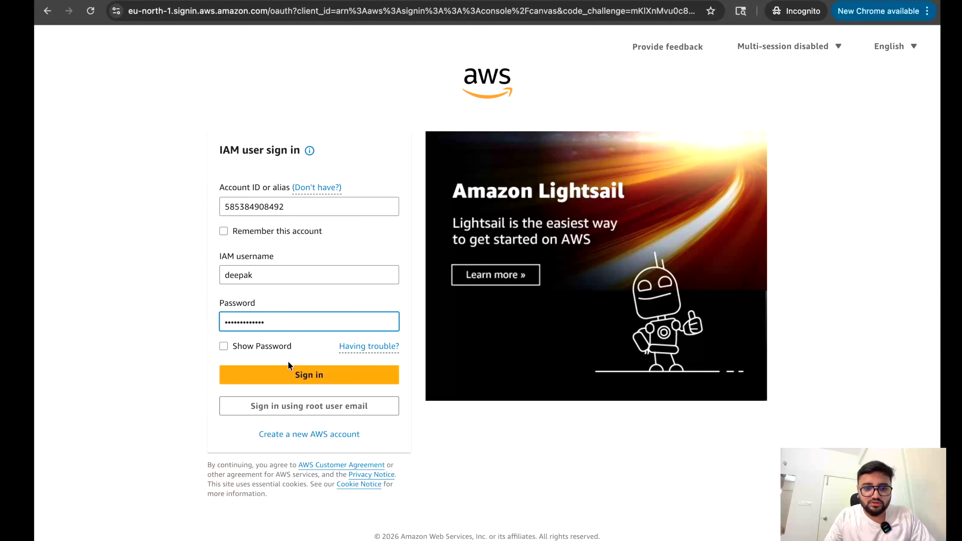
left_click(286, 373)
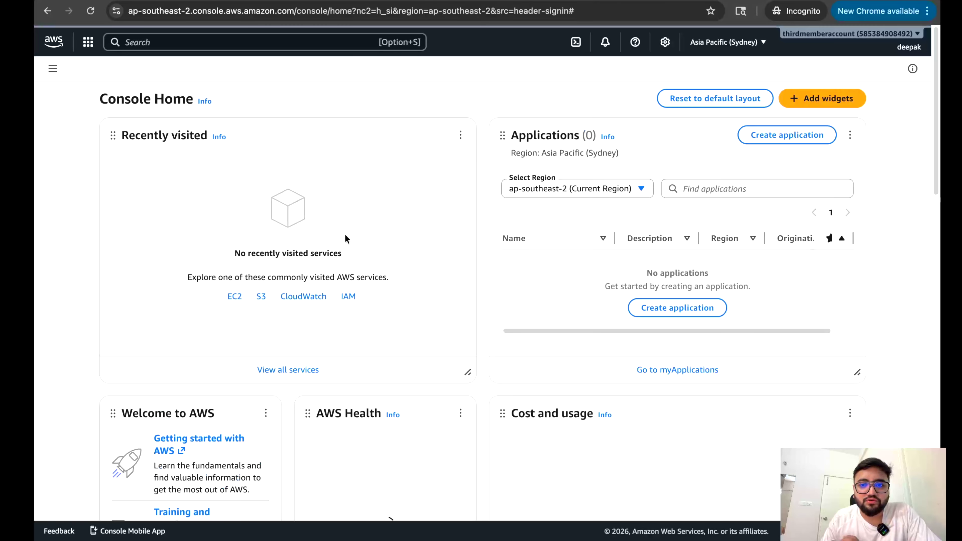
Search 'iam' and open the IAM dashboard as the new user, reviewing its MFA recommendations.
left_click(268, 43)
type("iam")
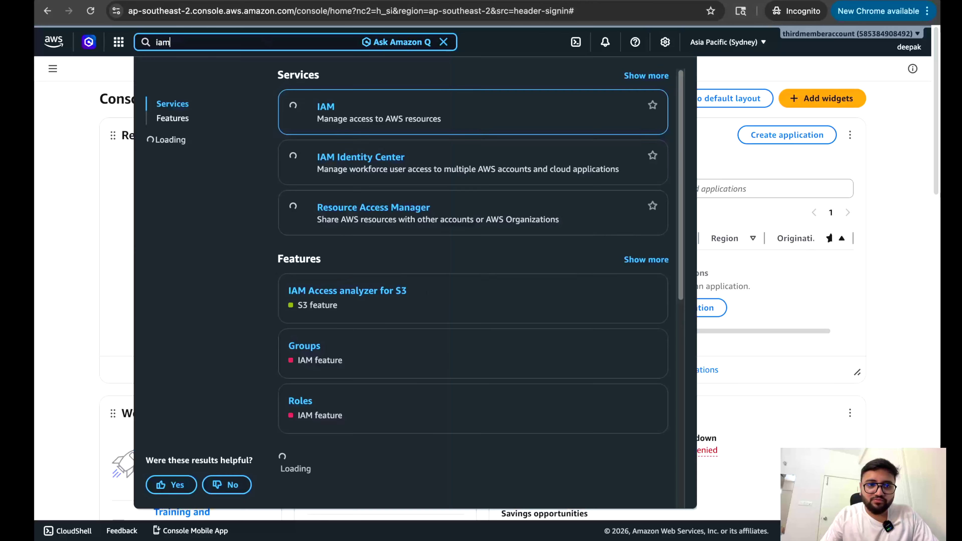
left_click(328, 111)
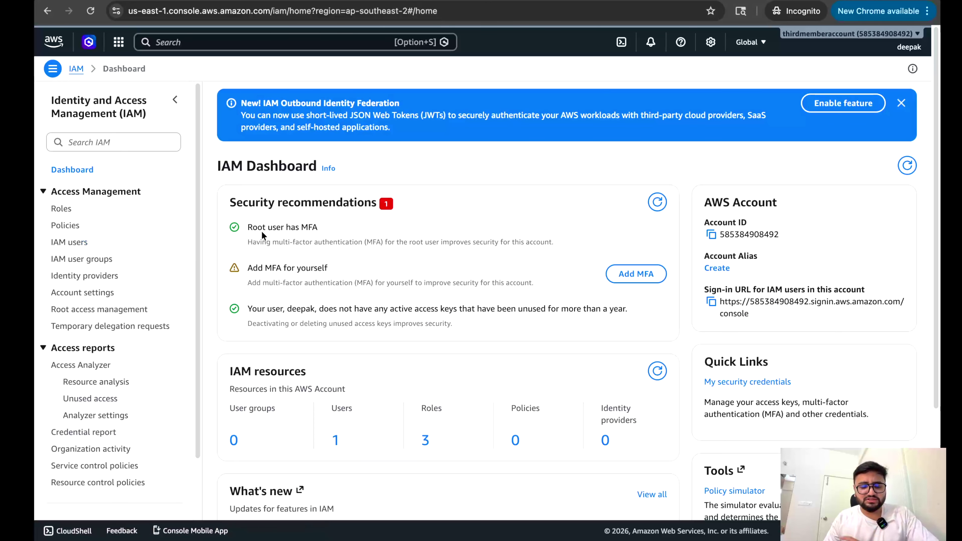
left_click_drag(318, 228, 301, 232)
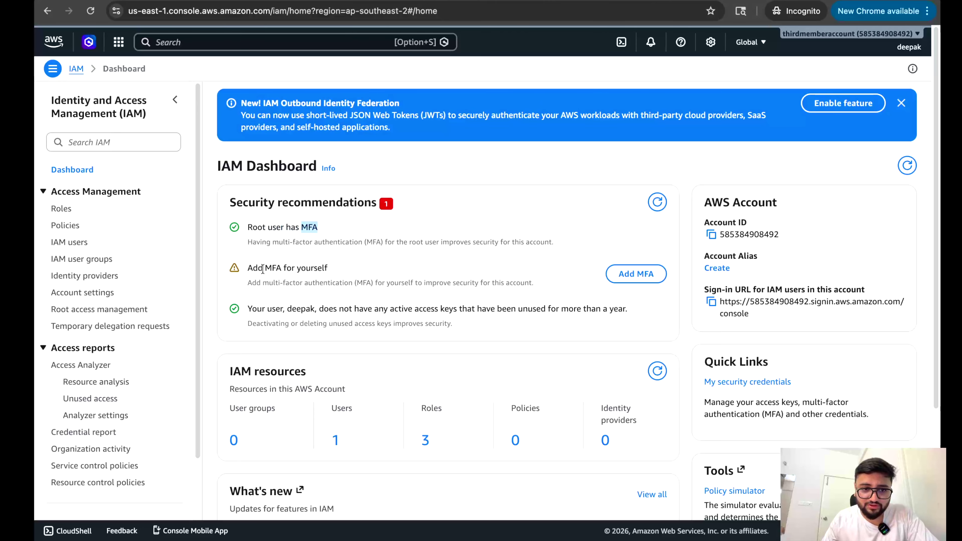
left_click_drag(265, 269, 313, 270)
left_click(911, 48)
left_click(911, 48)
Open the new user from the Users list and view its Security credentials tab.
left_click(72, 244)
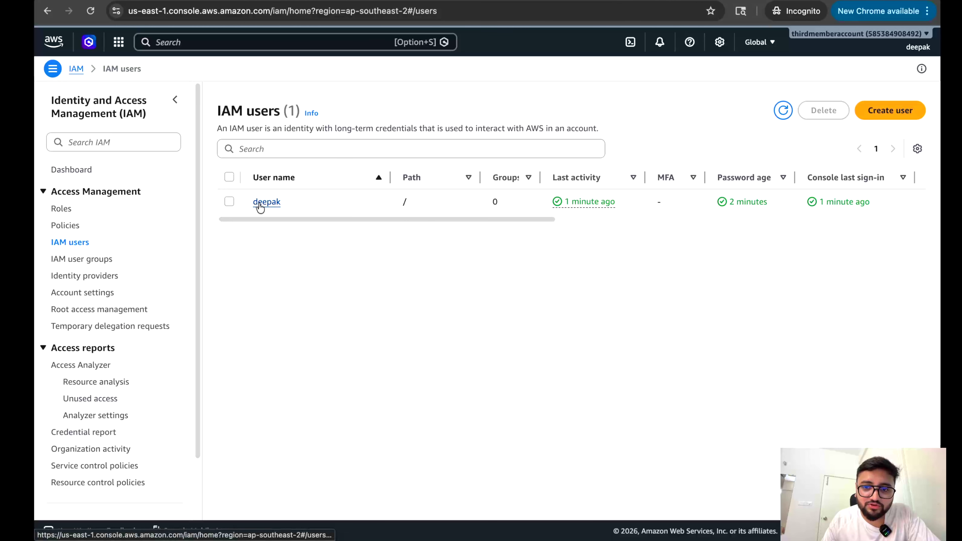
left_click(260, 207)
scroll(475, 287, "down", 2)
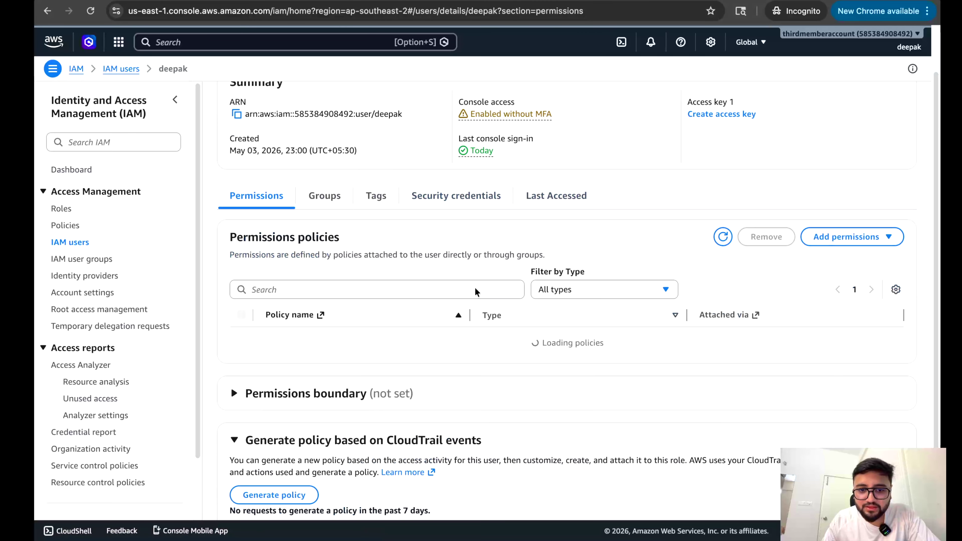
left_click(457, 197)
scroll(417, 341, "down", 4)
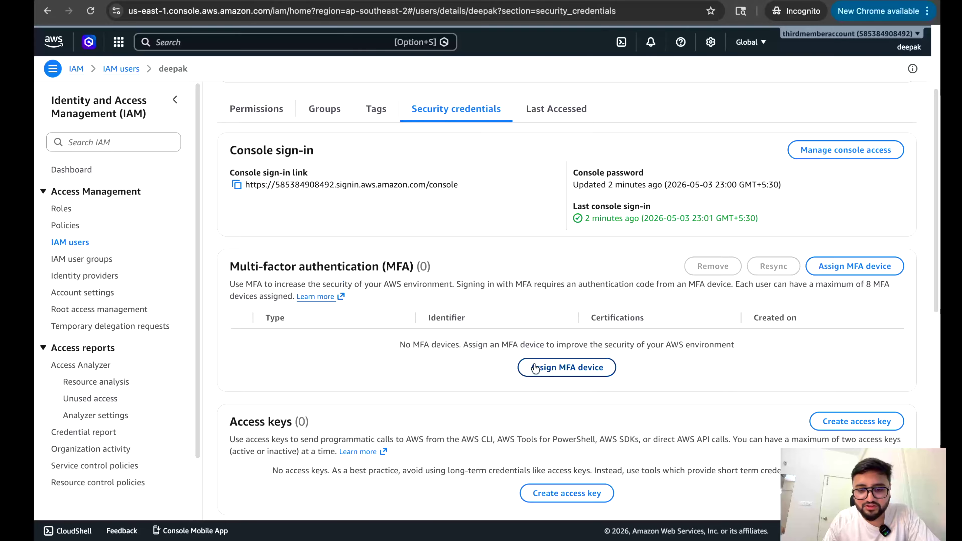
Start assigning an MFA device named '<username>-mfa' with Authenticator app as the type, and continue.
left_click(555, 373)
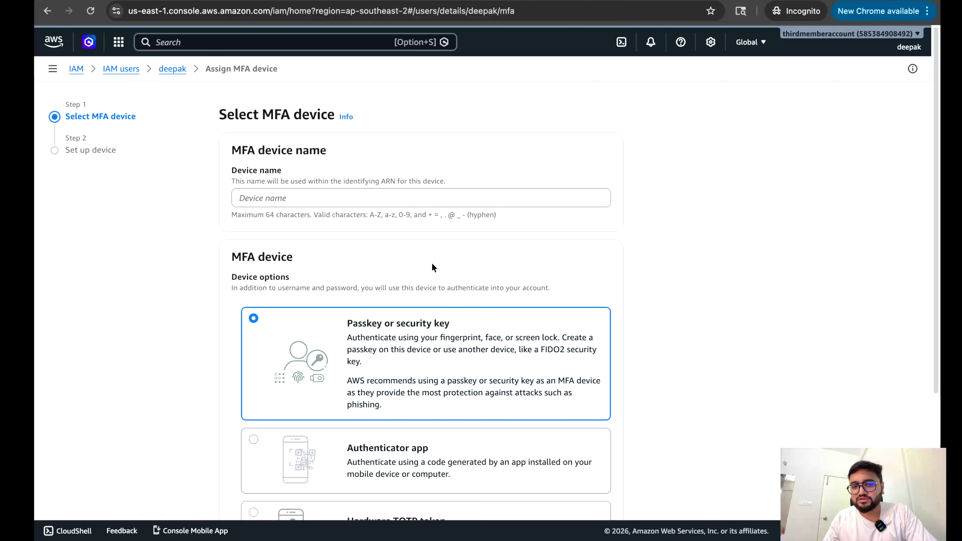
scroll(318, 207, "down", 1)
left_click(299, 161)
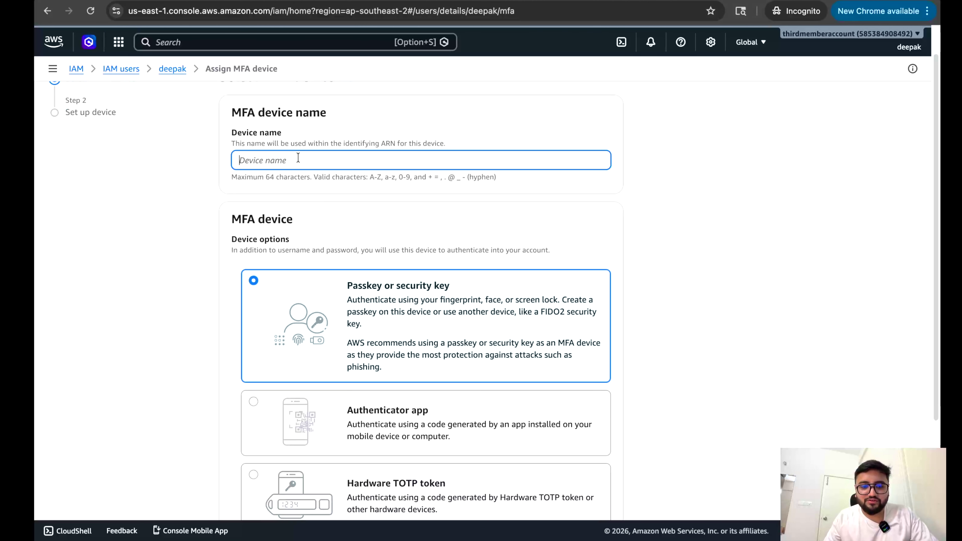
type("deepak-mfa")
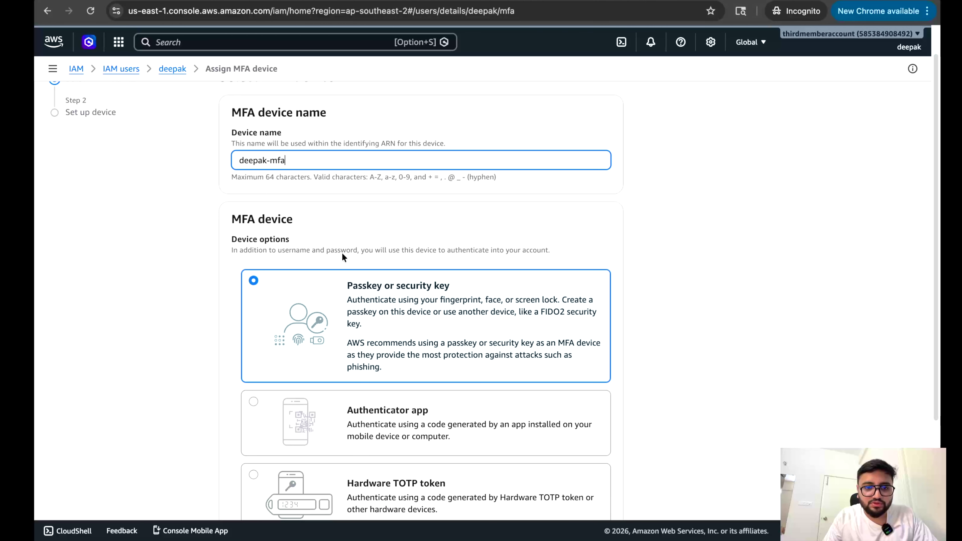
scroll(342, 254, "down", 3)
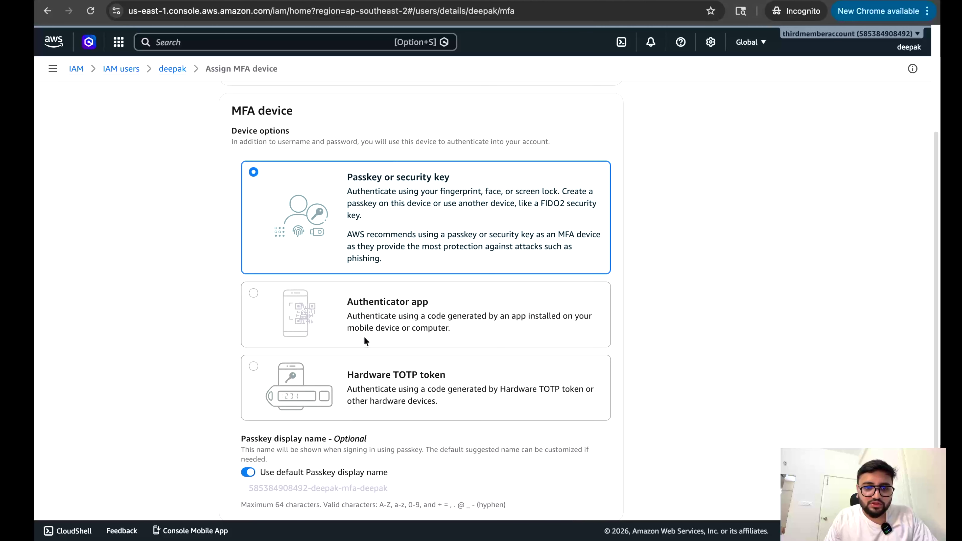
left_click(252, 292)
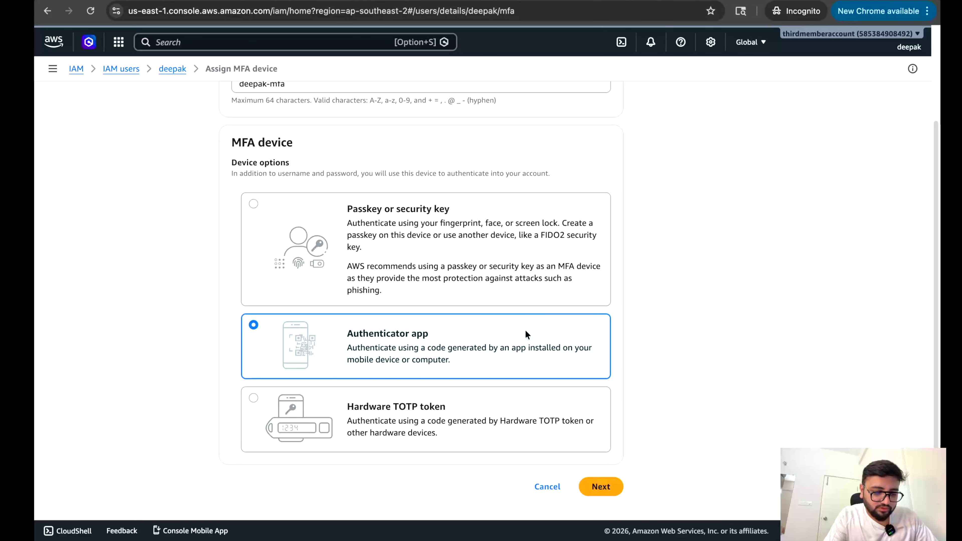
left_click(602, 488)
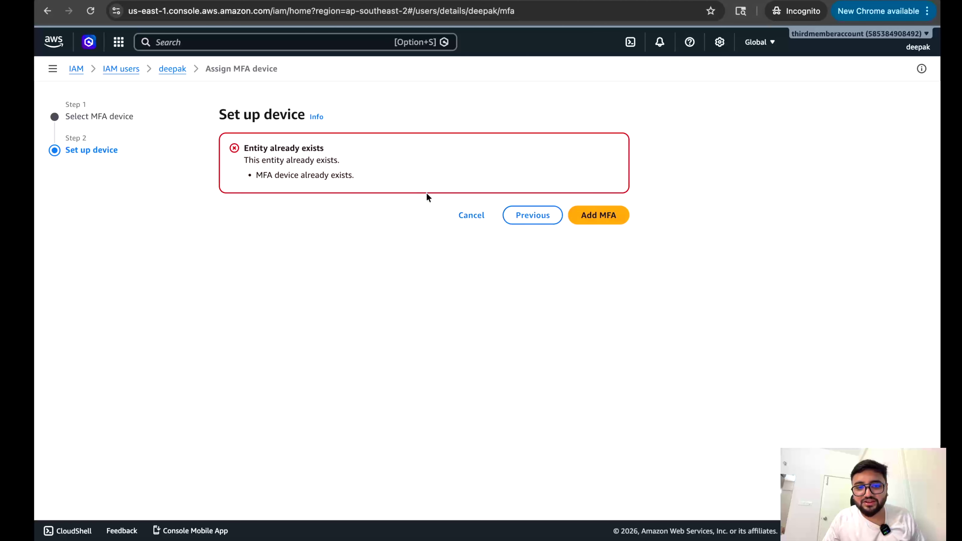
Go back, append '-new' to the device name, reselect Authenticator app and continue to setup.
left_click(518, 222)
left_click(308, 197)
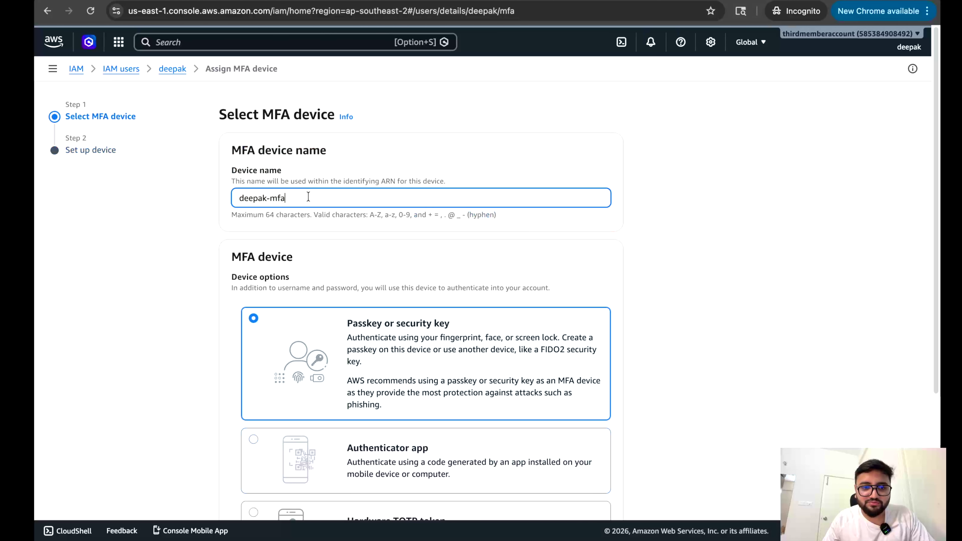
type("-new")
scroll(333, 231, "down", 5)
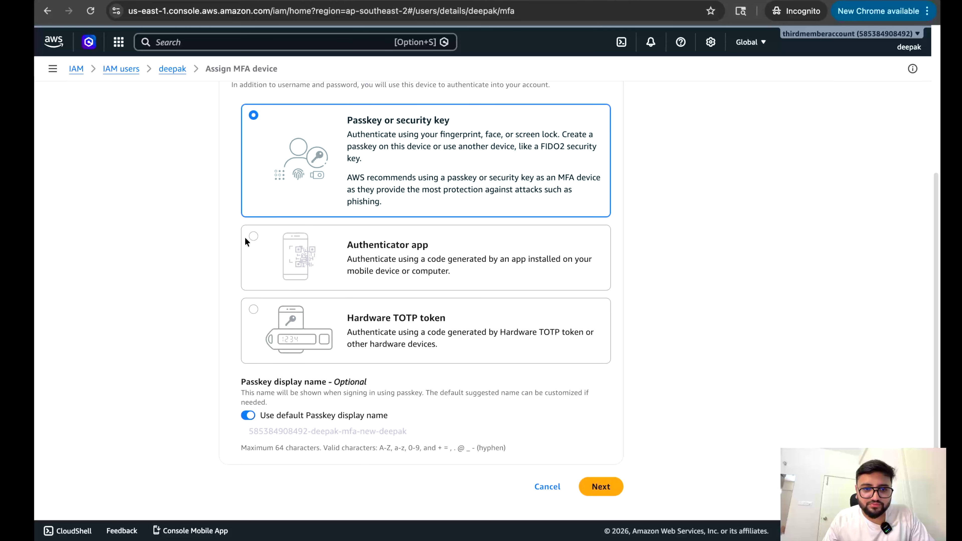
left_click(246, 239)
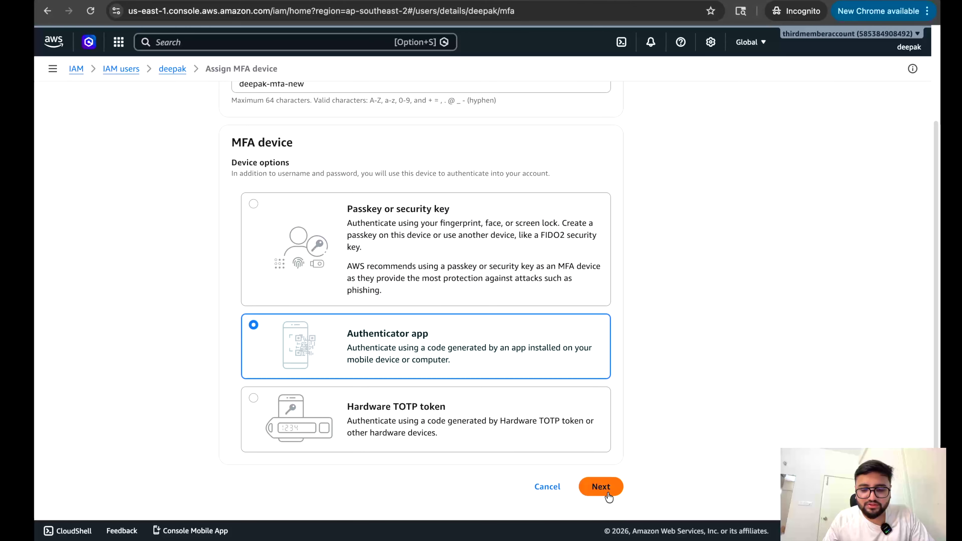
left_click(602, 488)
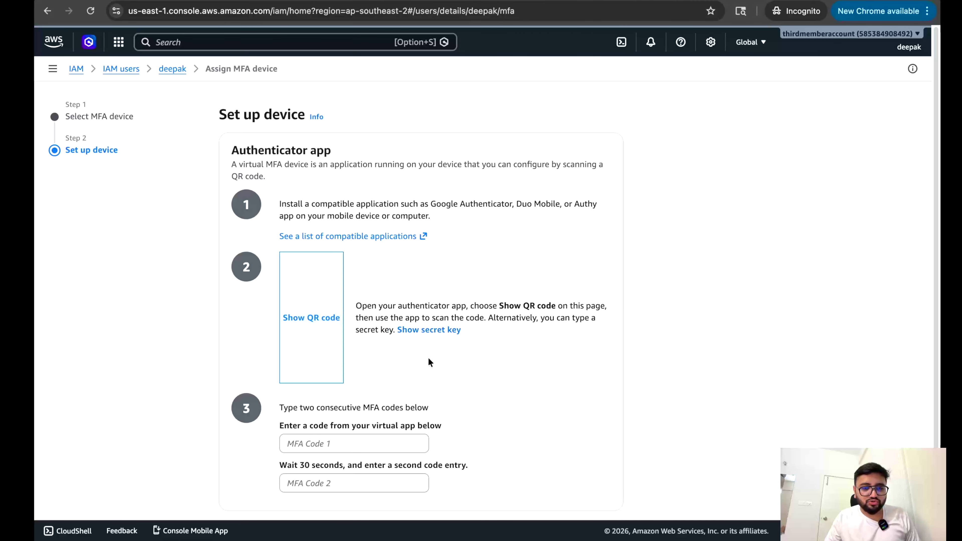
scroll(429, 360, "down", 2)
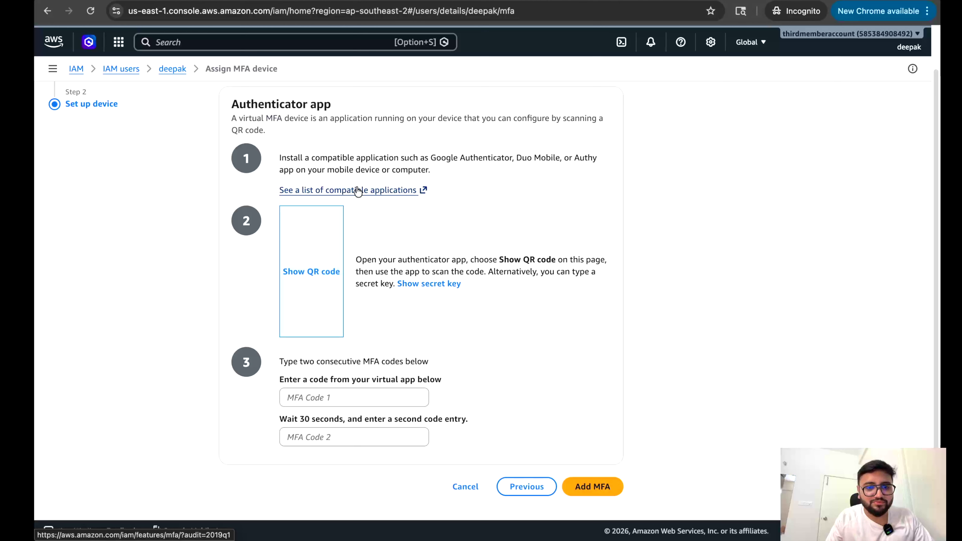
Reveal the authenticator app QR code and begin entering the first MFA code.
left_click(317, 274)
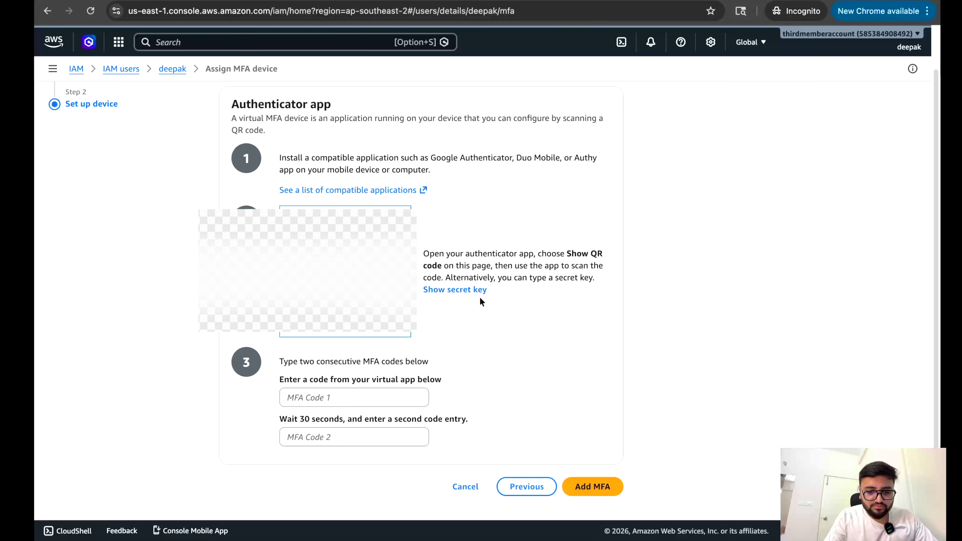
left_click(359, 399)
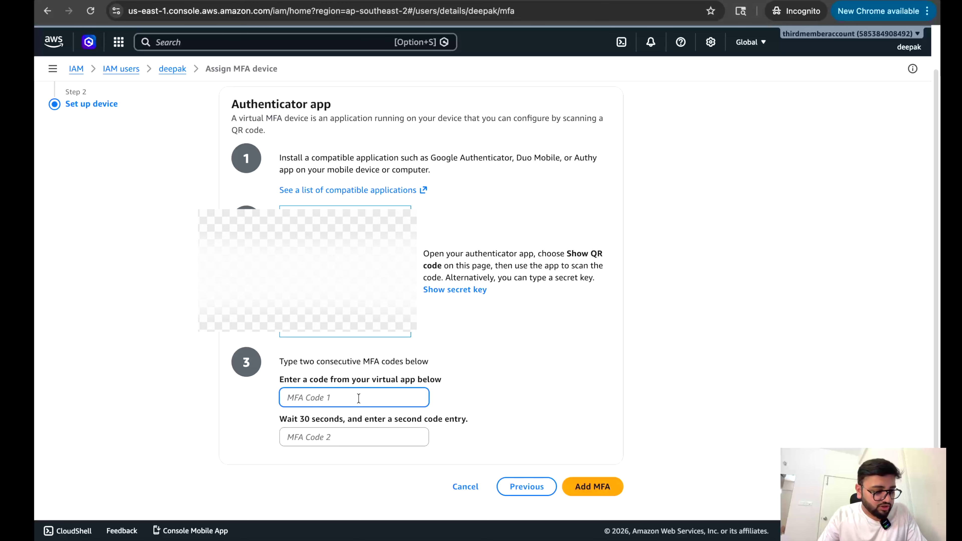
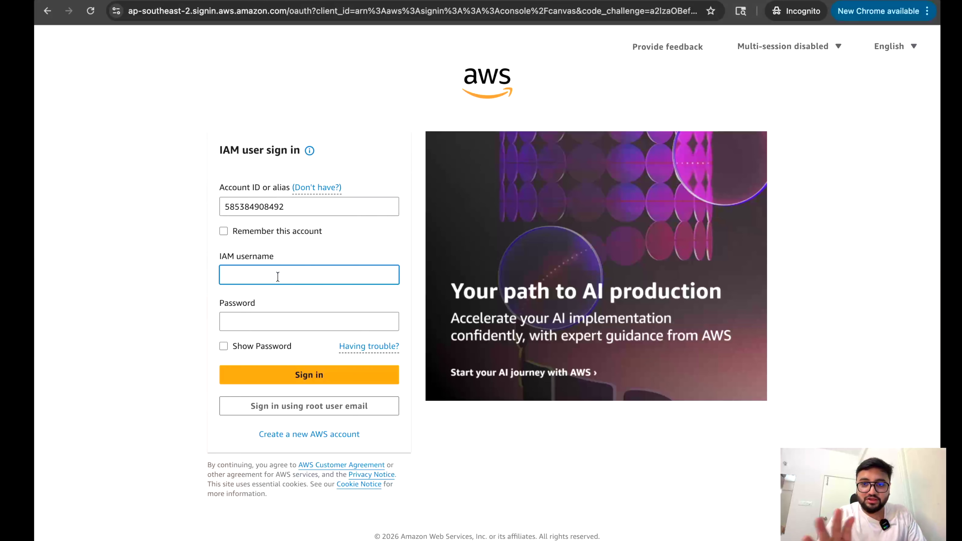
Sign in with the new IAM user's username and password.
type("deepak")
key("Tab")
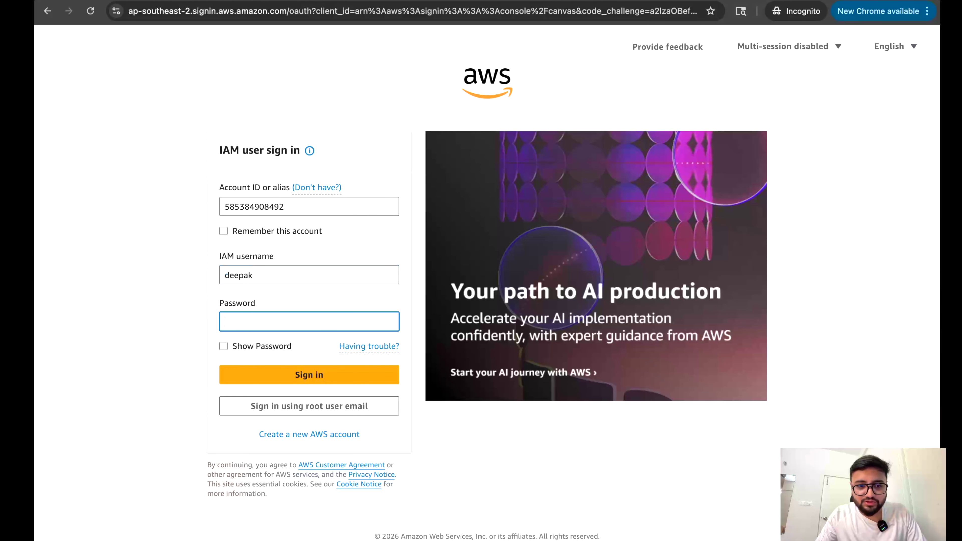
type("************")
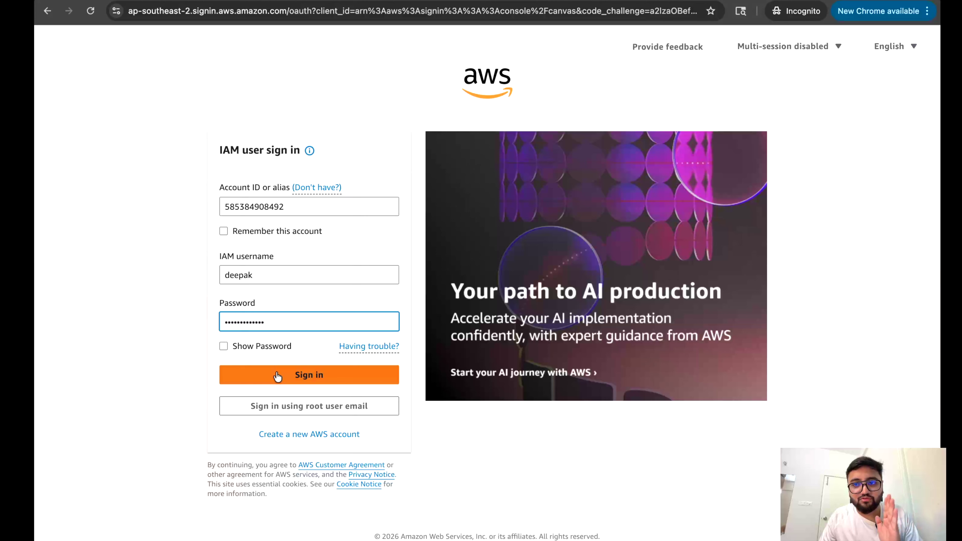
left_click(279, 374)
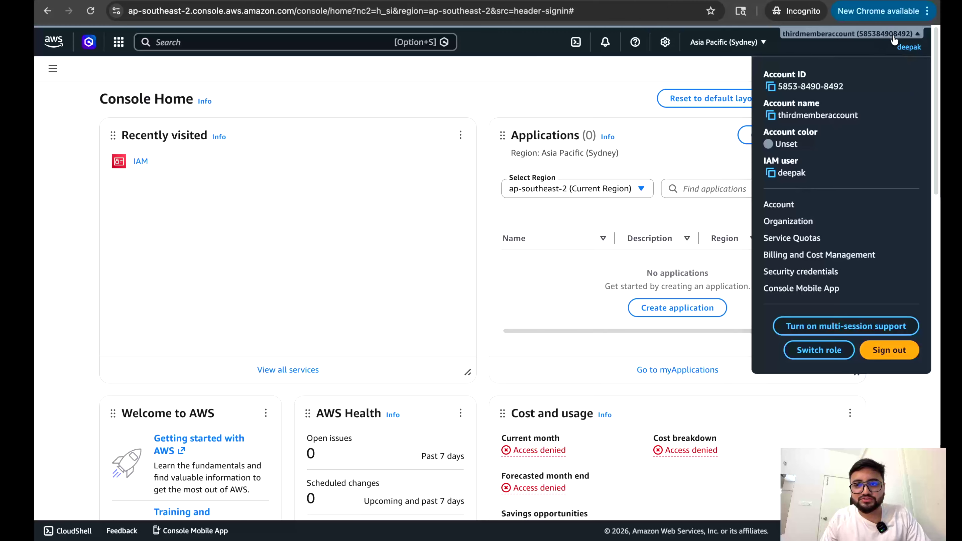
Open the new user in IAM Users and check its MFA security credentials and permissions policies.
left_click(145, 141)
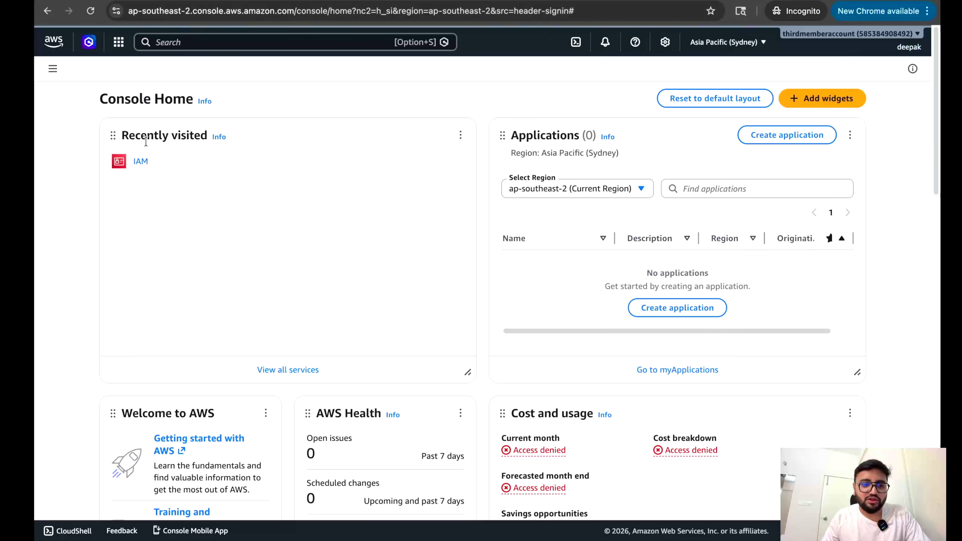
left_click(140, 161)
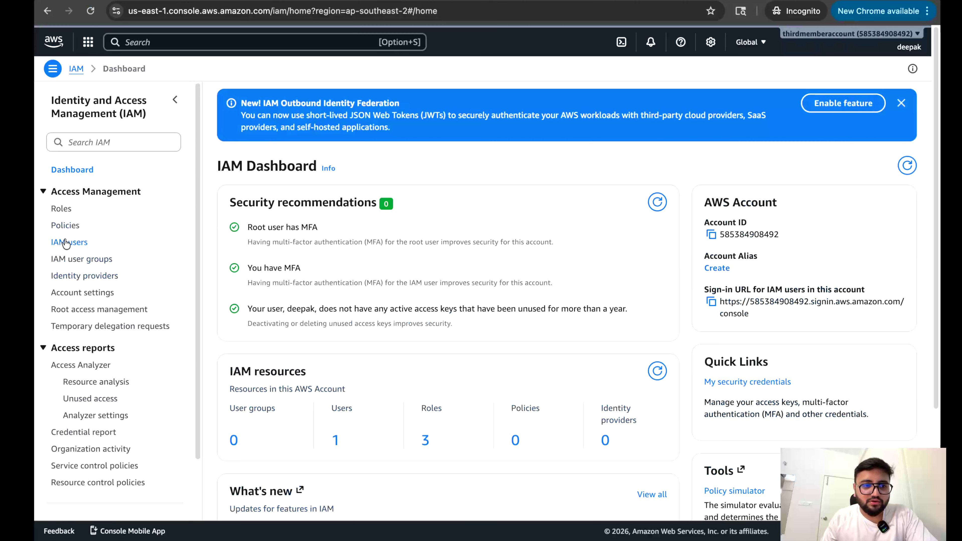
left_click(70, 243)
left_click(267, 202)
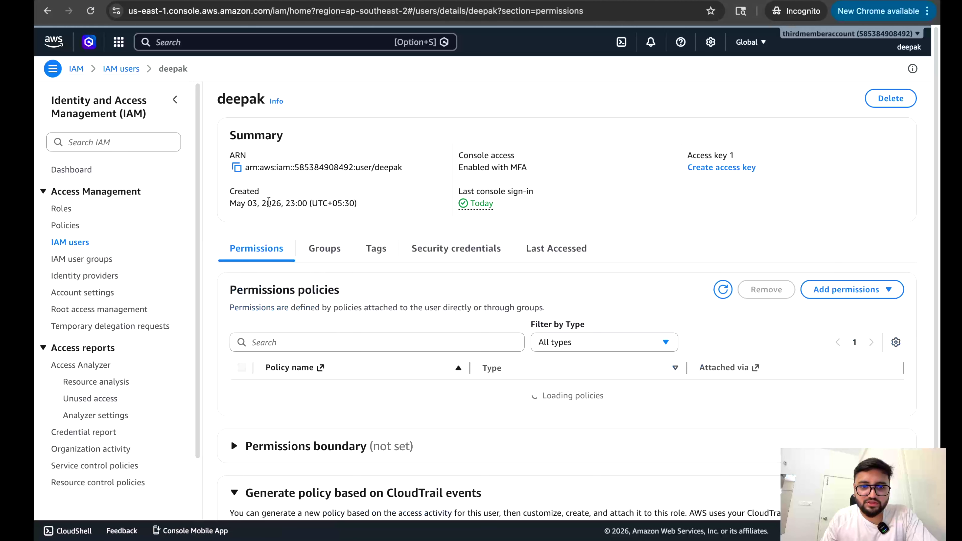
scroll(333, 371, "down", 3)
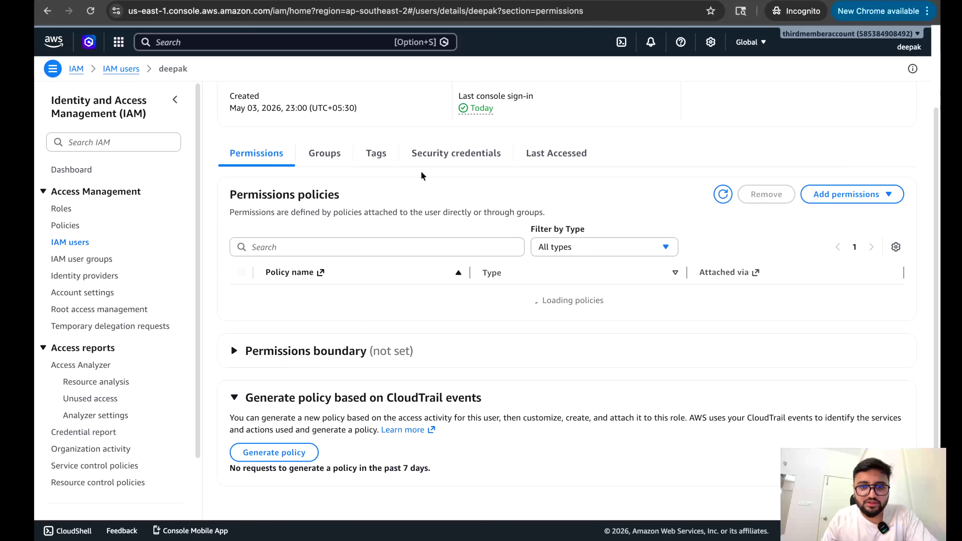
left_click(430, 154)
left_click(256, 248)
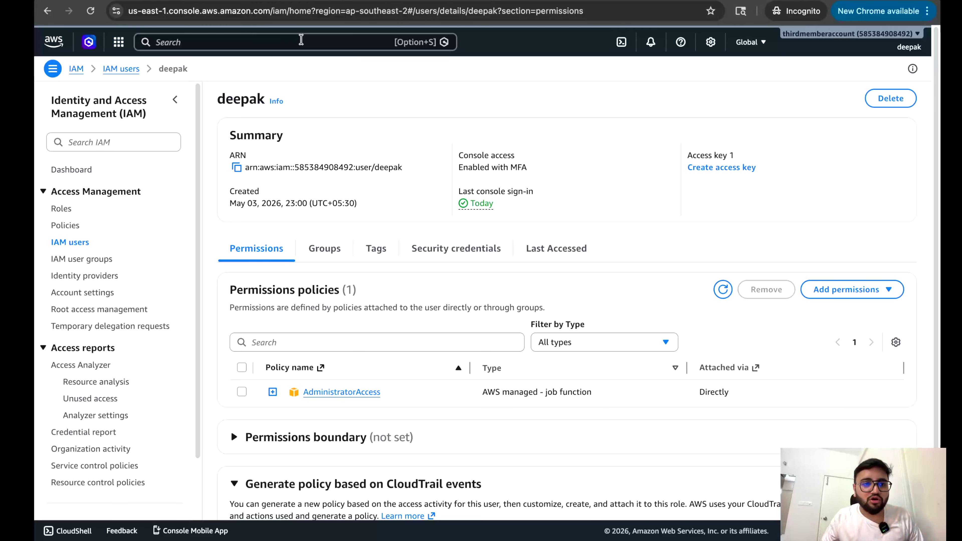
Name the group 'adminaccess-userlist', add the new user as a member, and create it.
type("adminaccess-userlist")
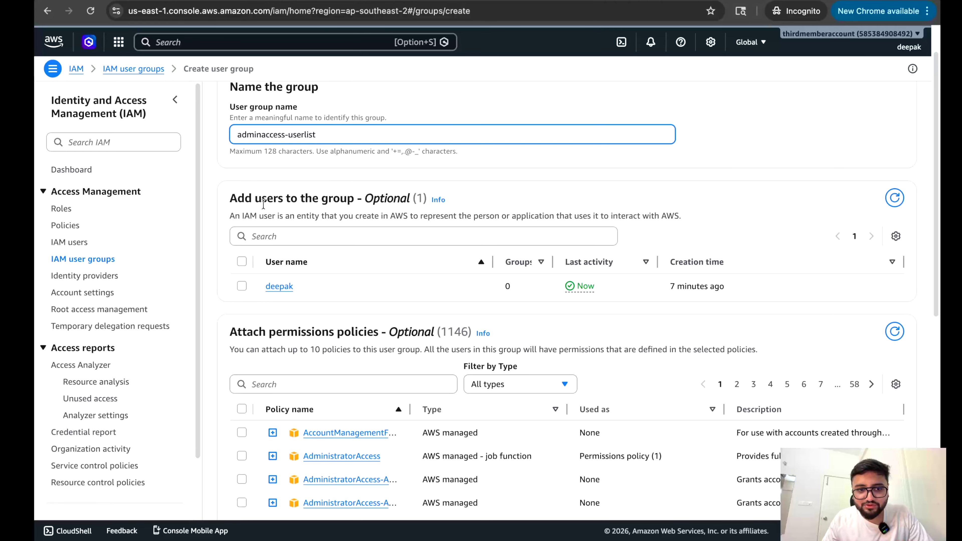
left_click_drag(255, 198, 354, 199)
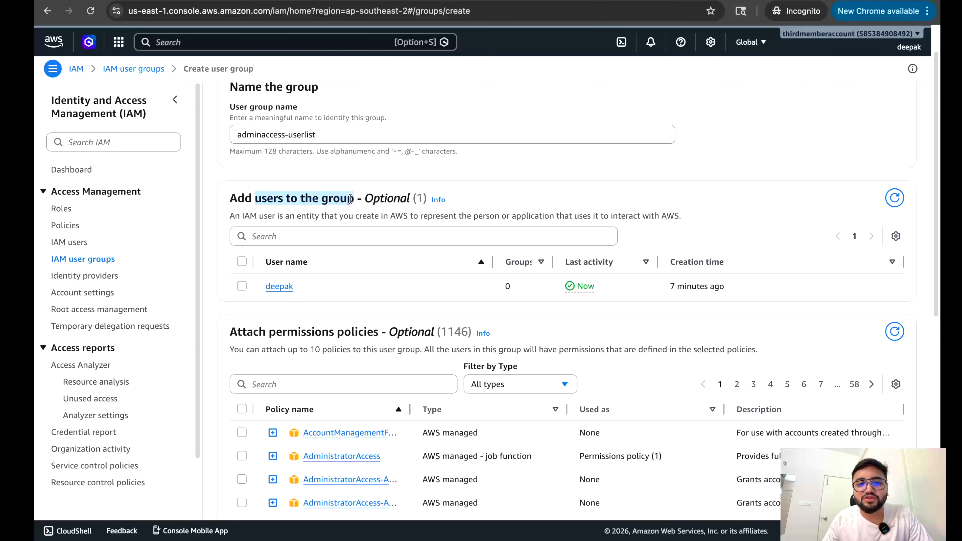
left_click(242, 286)
scroll(270, 332, "down", 1)
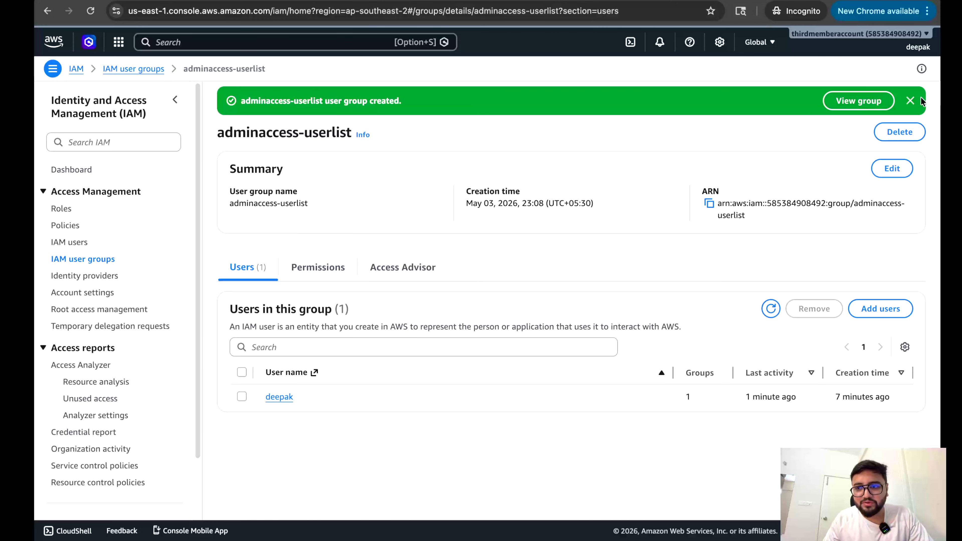
left_click(910, 100)
Open the member user's page and its Groups tab to confirm membership in adminaccess-userlist.
left_click(334, 232)
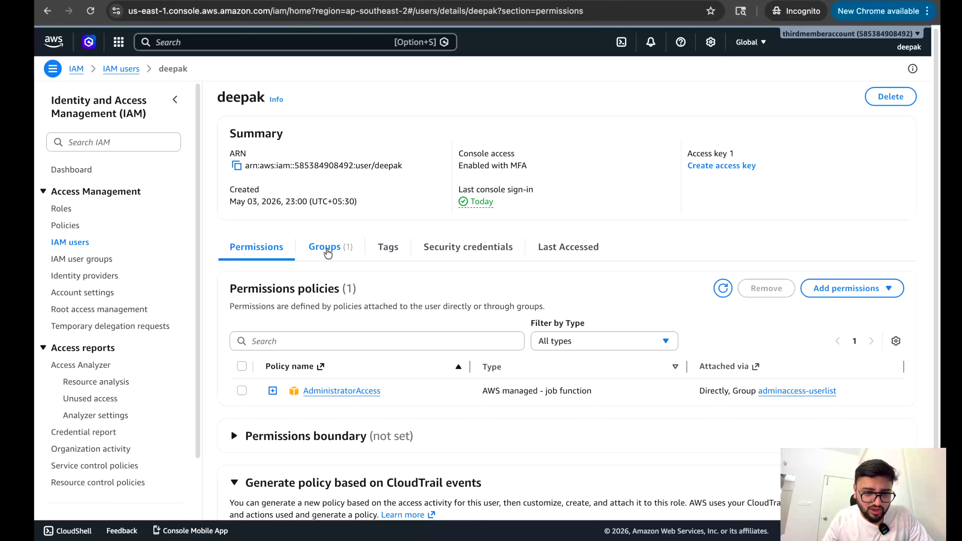
left_click(322, 249)
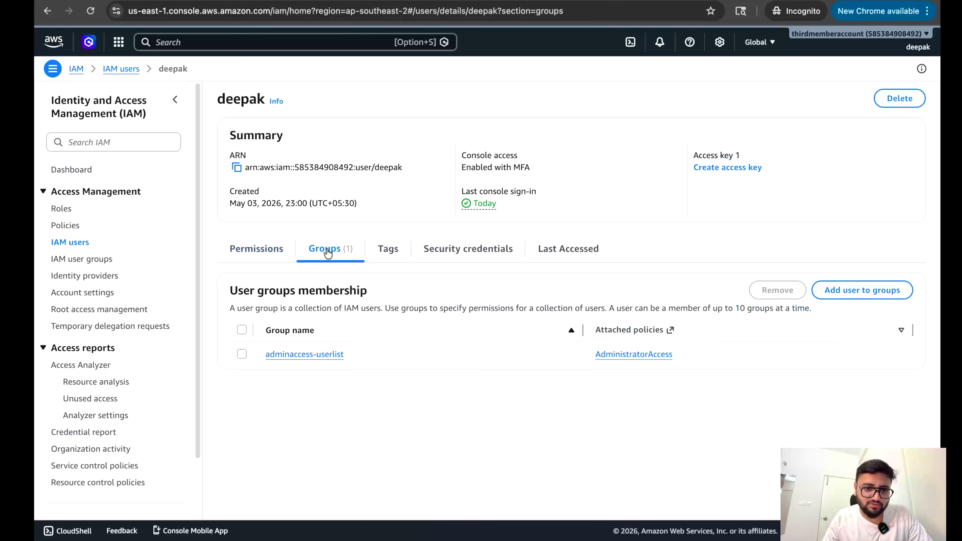